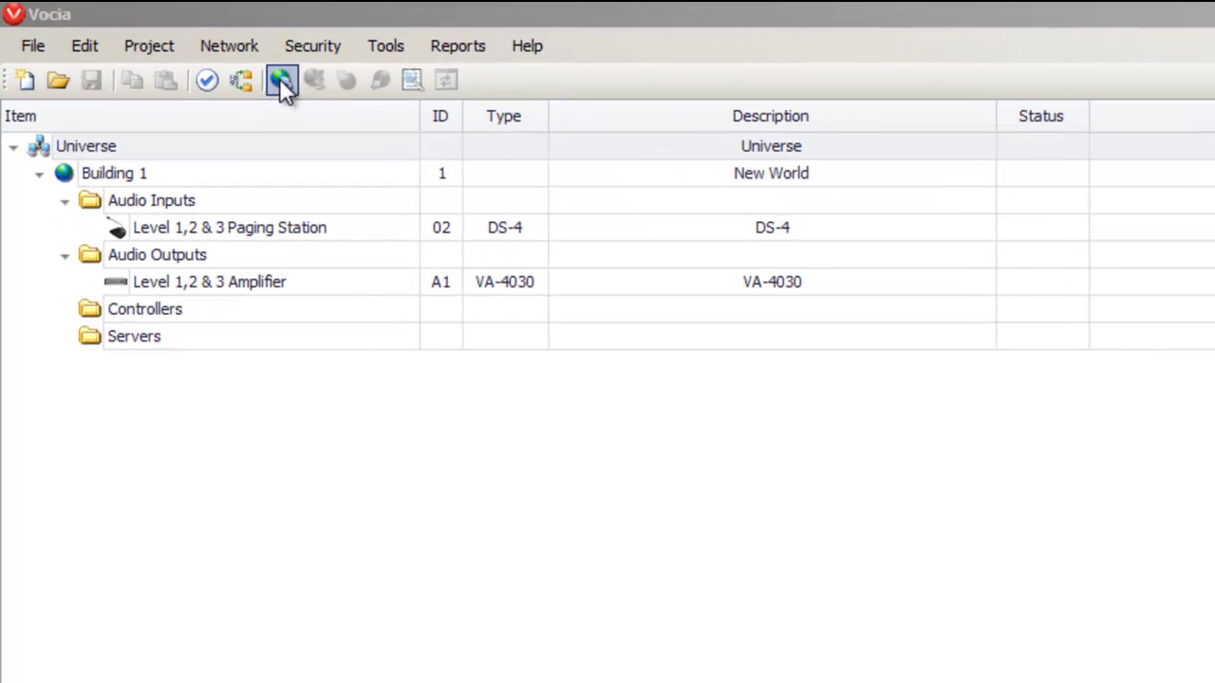
Add a new world to the Universe and name it Building 2
right_click(109, 154)
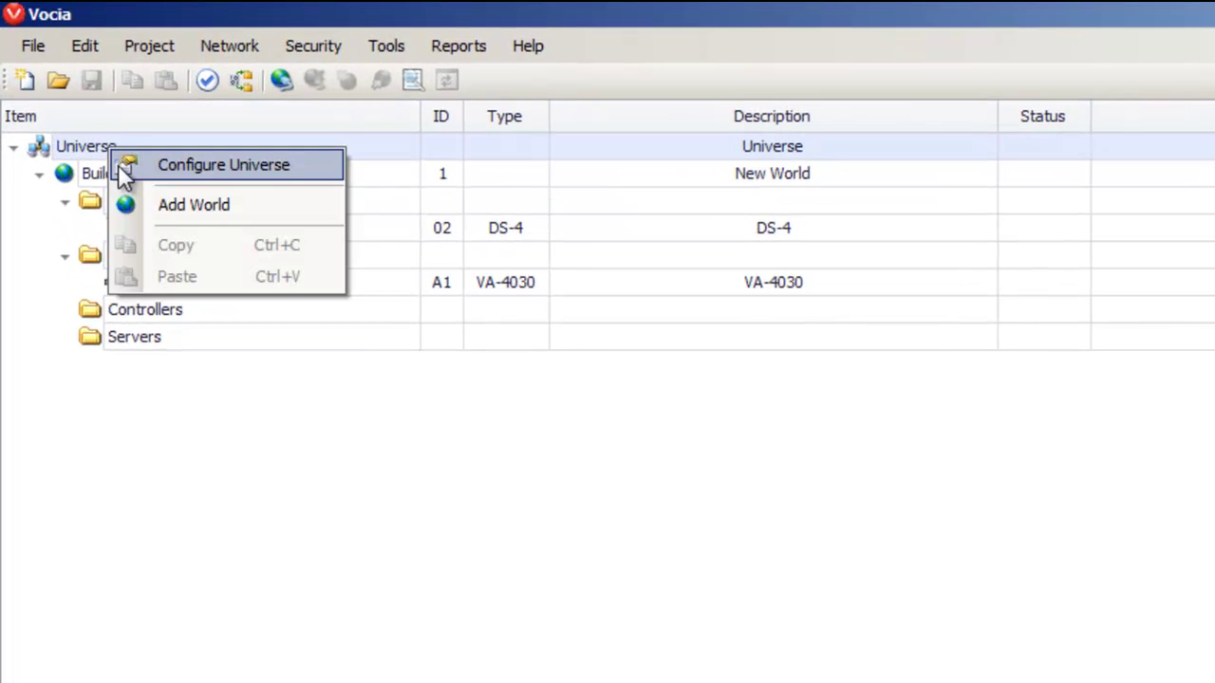
click(161, 202)
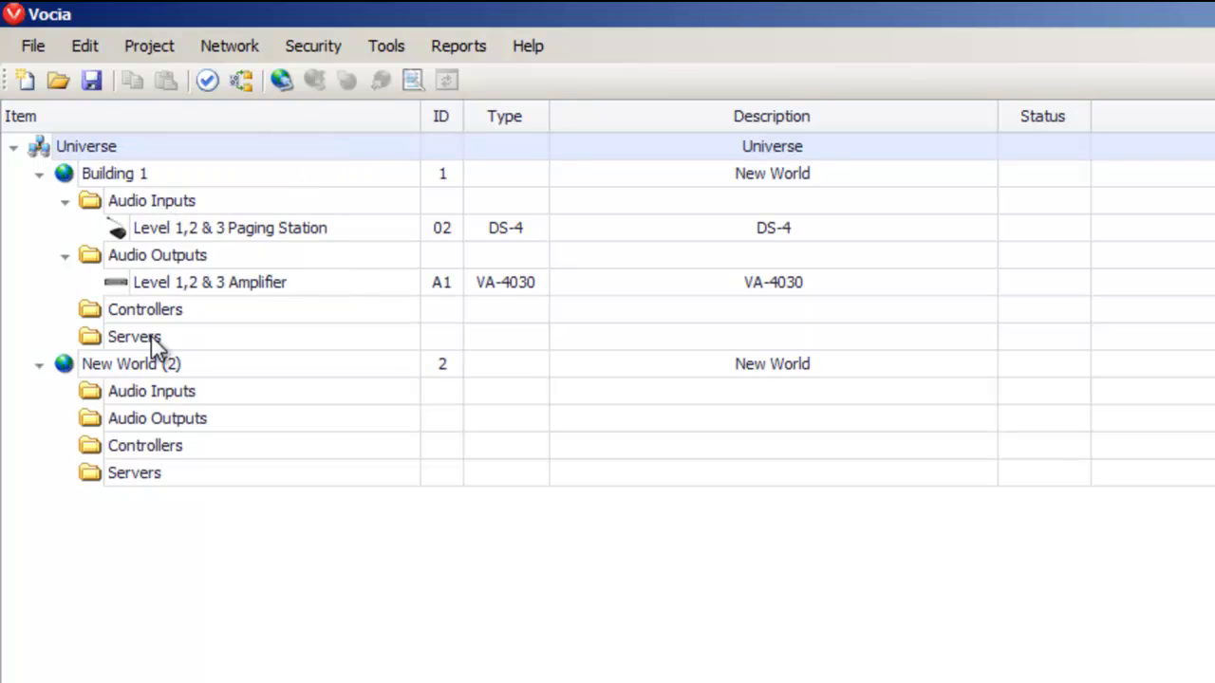
double_click(97, 253)
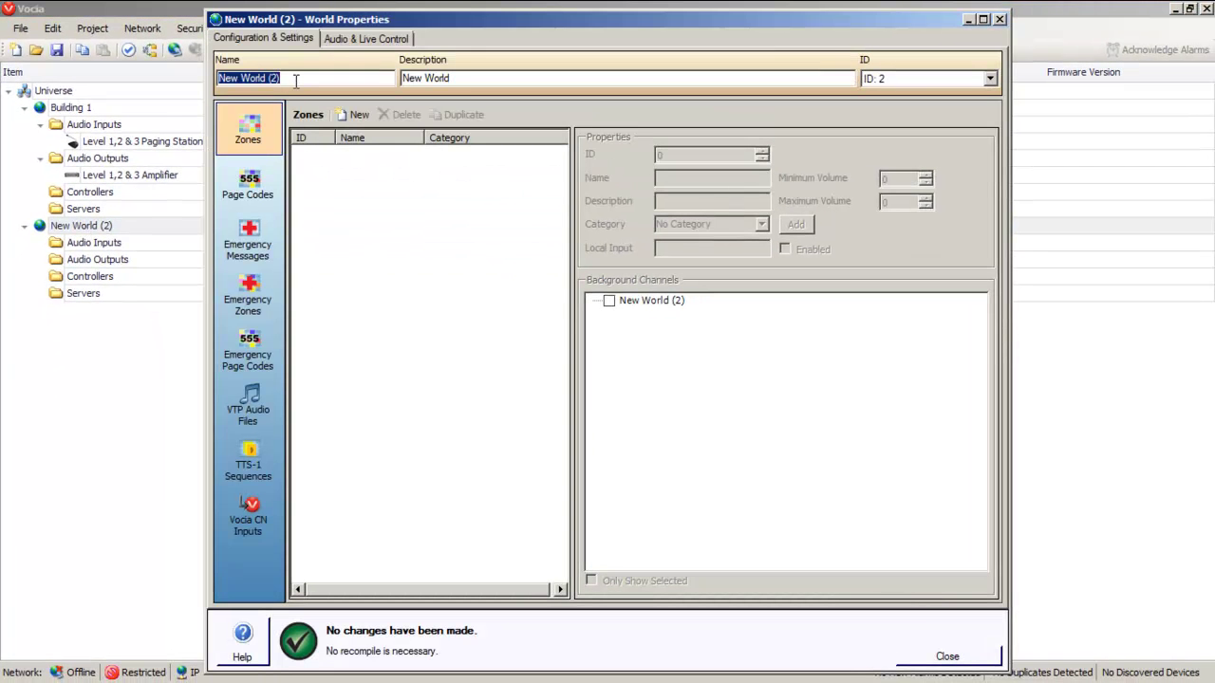
text(Buildin)
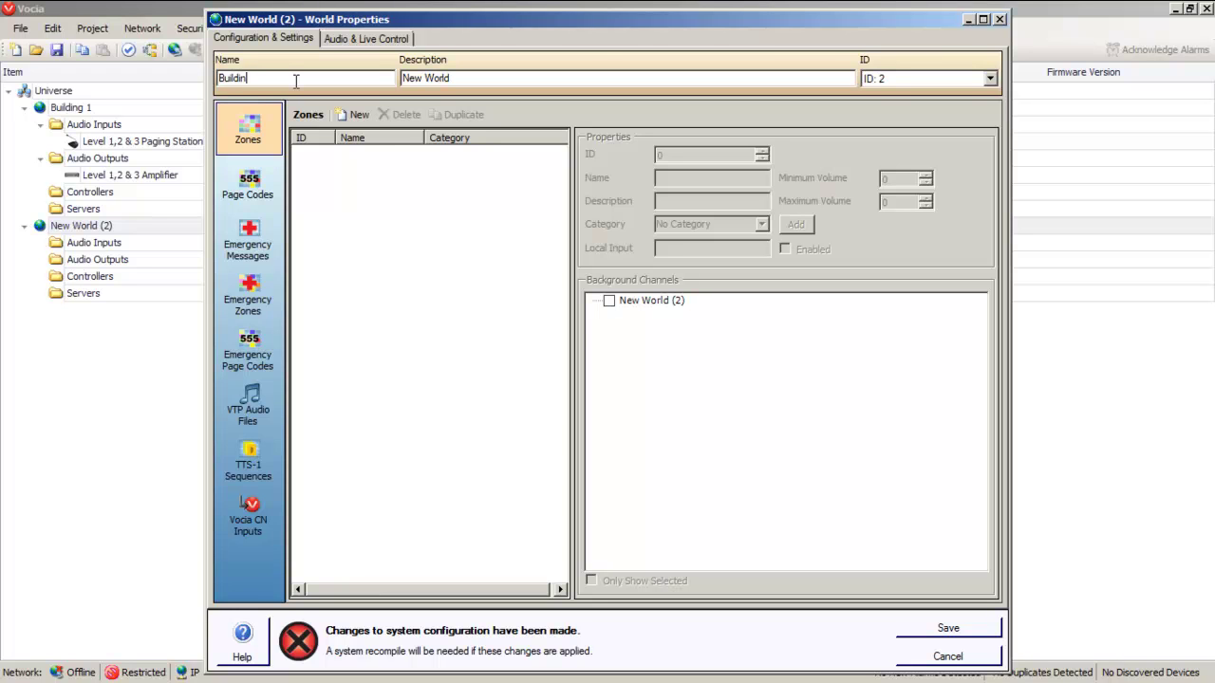
text(2)
Add a zone to Building 2 and rename it Level 1
click(358, 118)
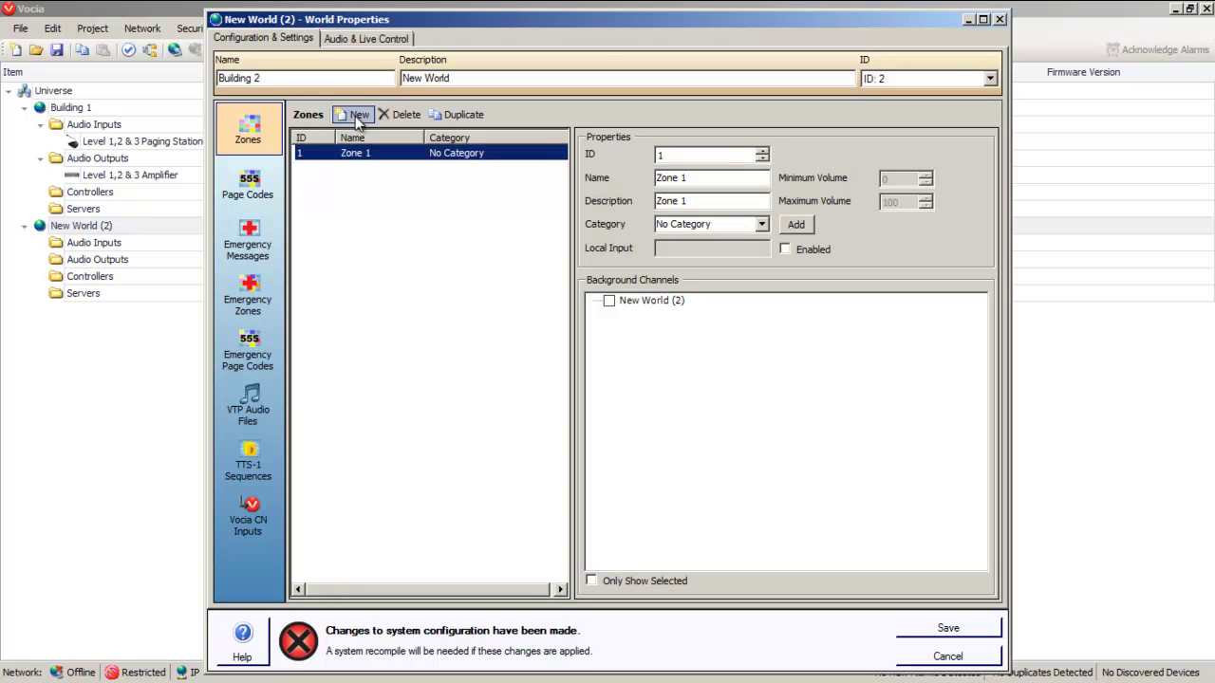
double_click(673, 179)
text(Level 5)
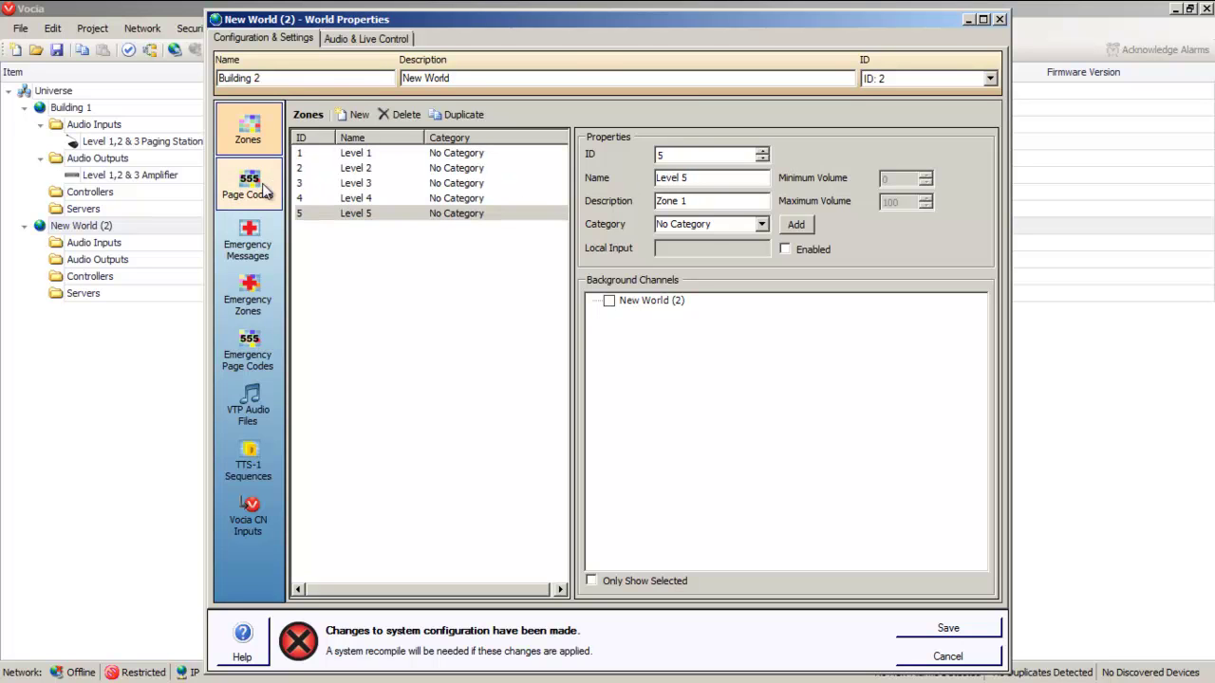
Add page codes to Building 2, naming code 7 'Building 1 - All'
click(249, 185)
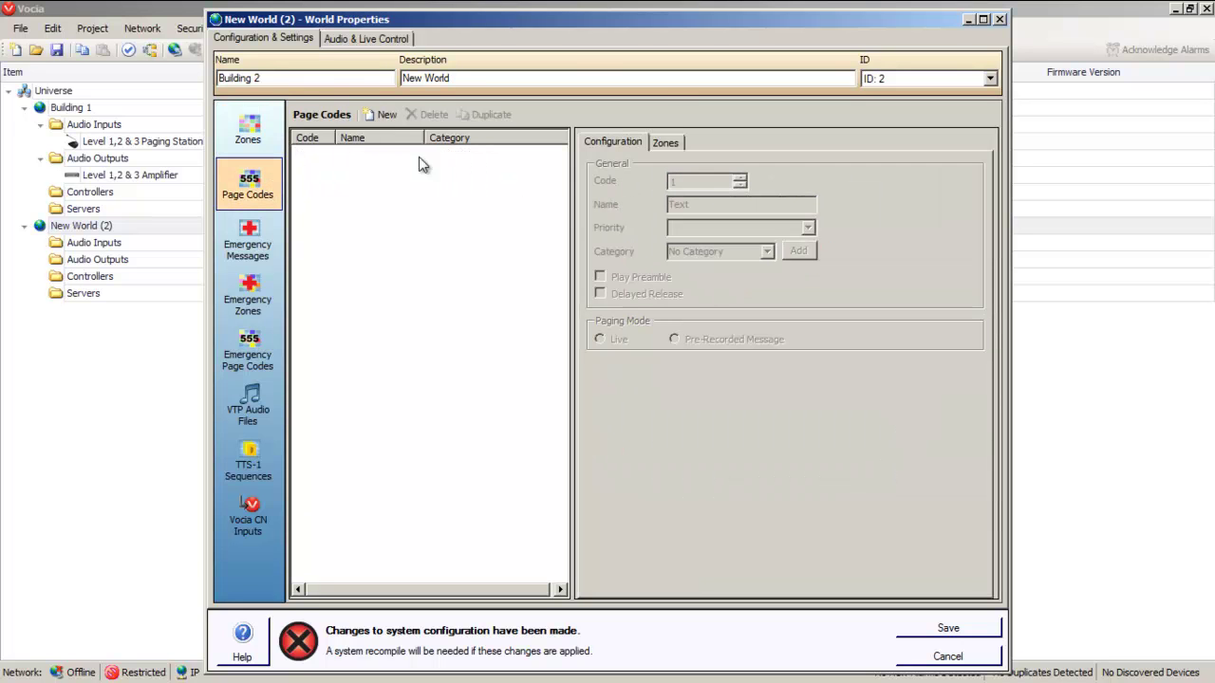
click(385, 115)
drag(719, 204, 667, 205)
text(Level)
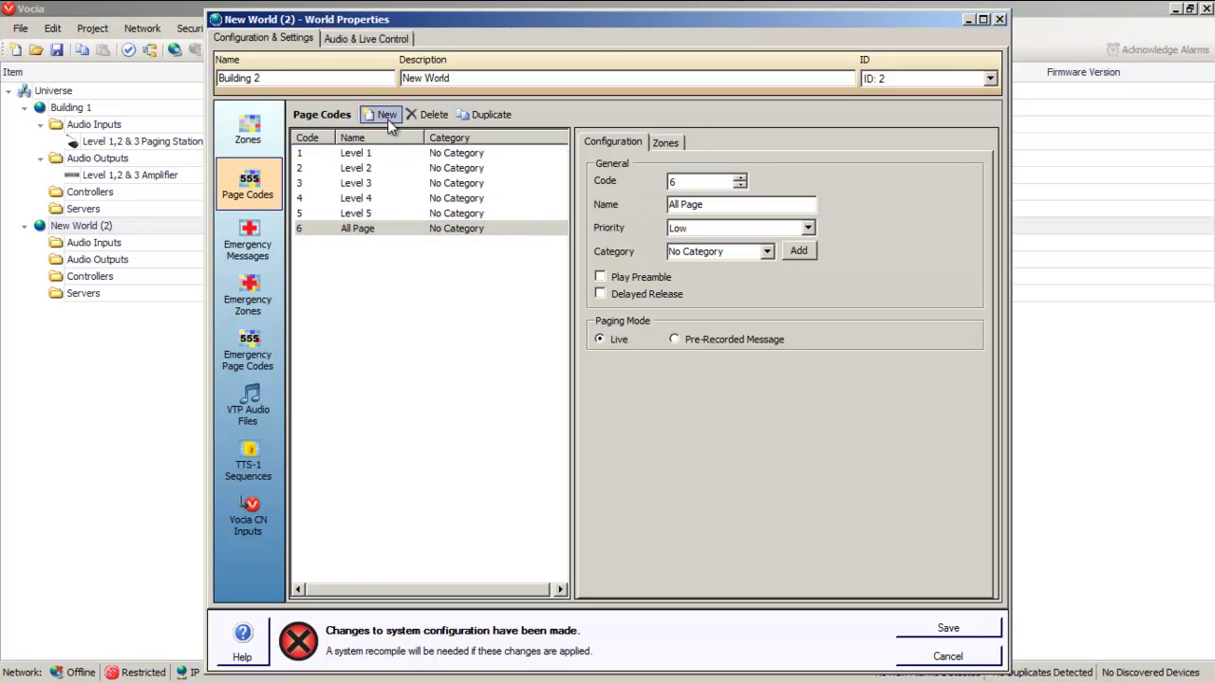
click(385, 115)
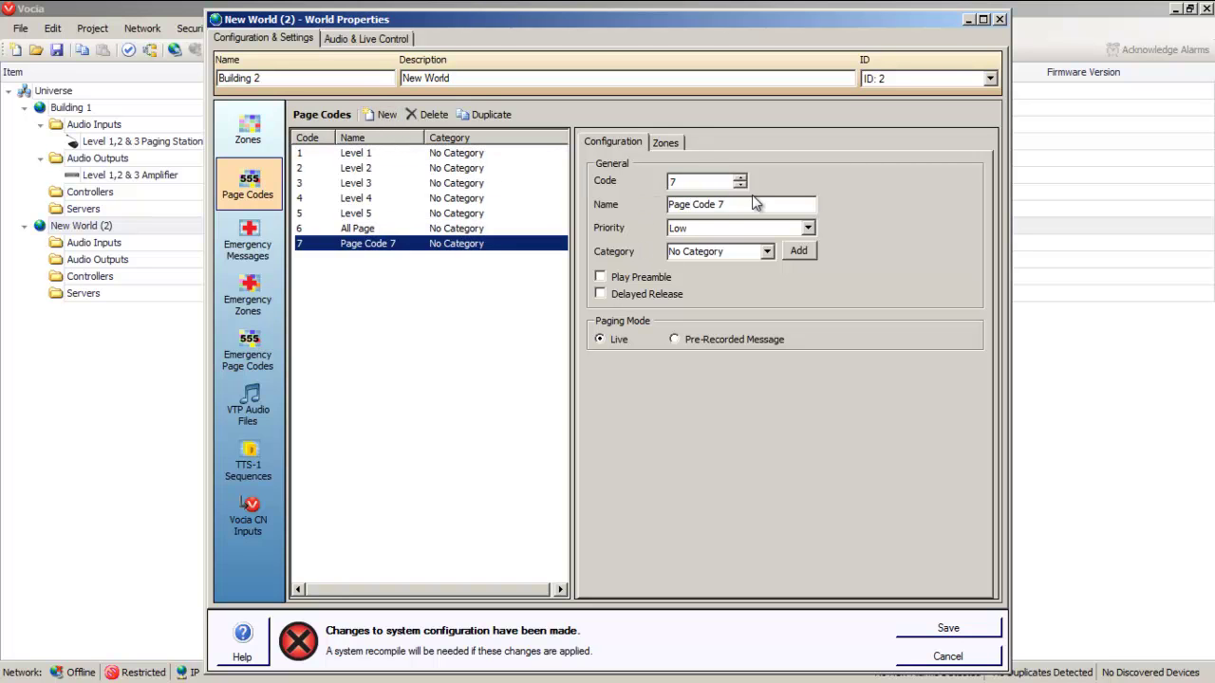
drag(746, 204, 665, 205)
text(Building 1 - All)
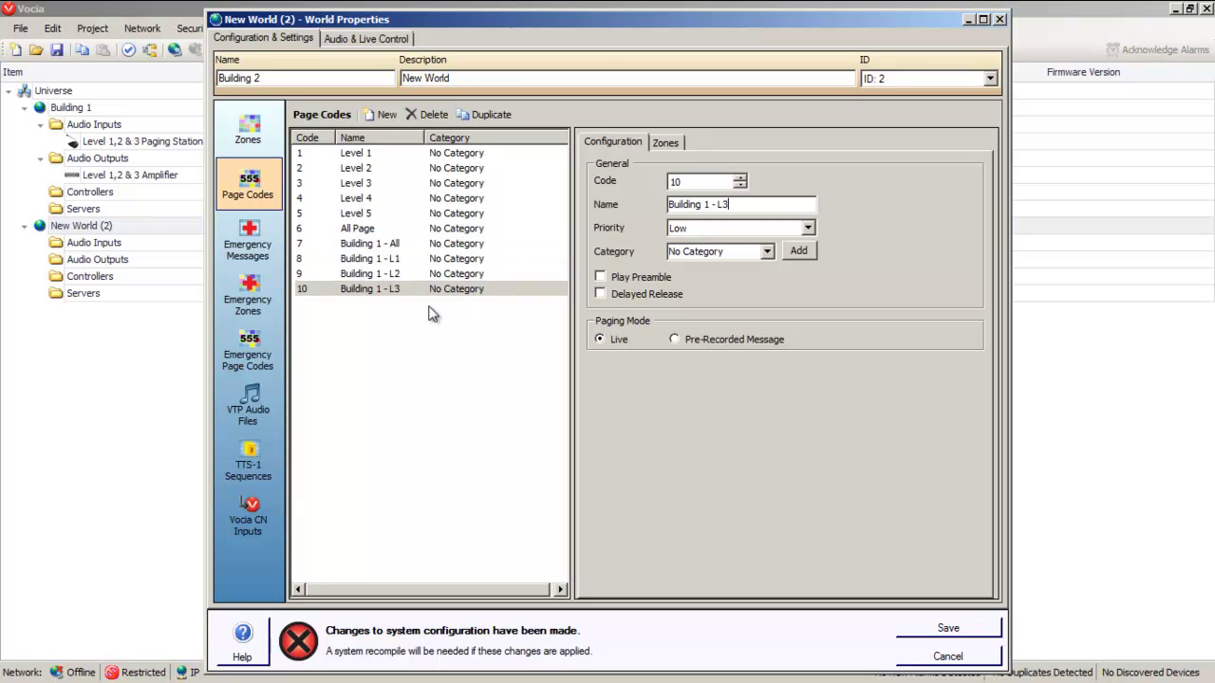
Add page code 11 named 'All Buildings'
click(381, 113)
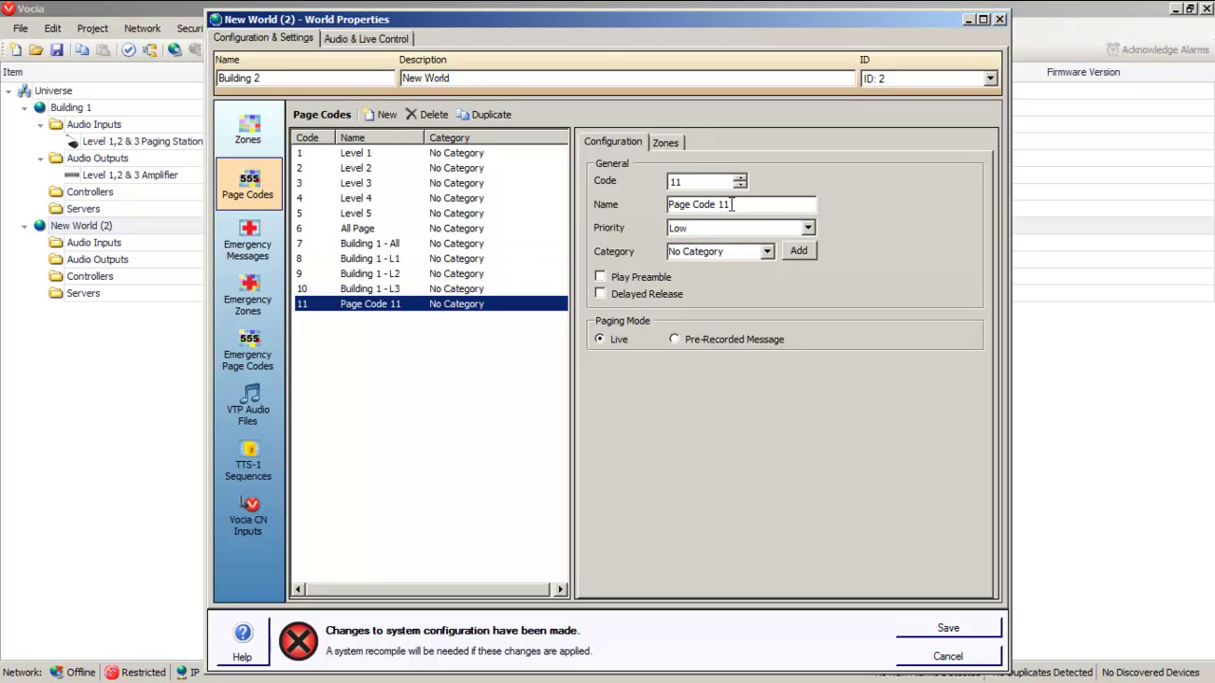
drag(733, 204, 650, 205)
text(All Buildings)
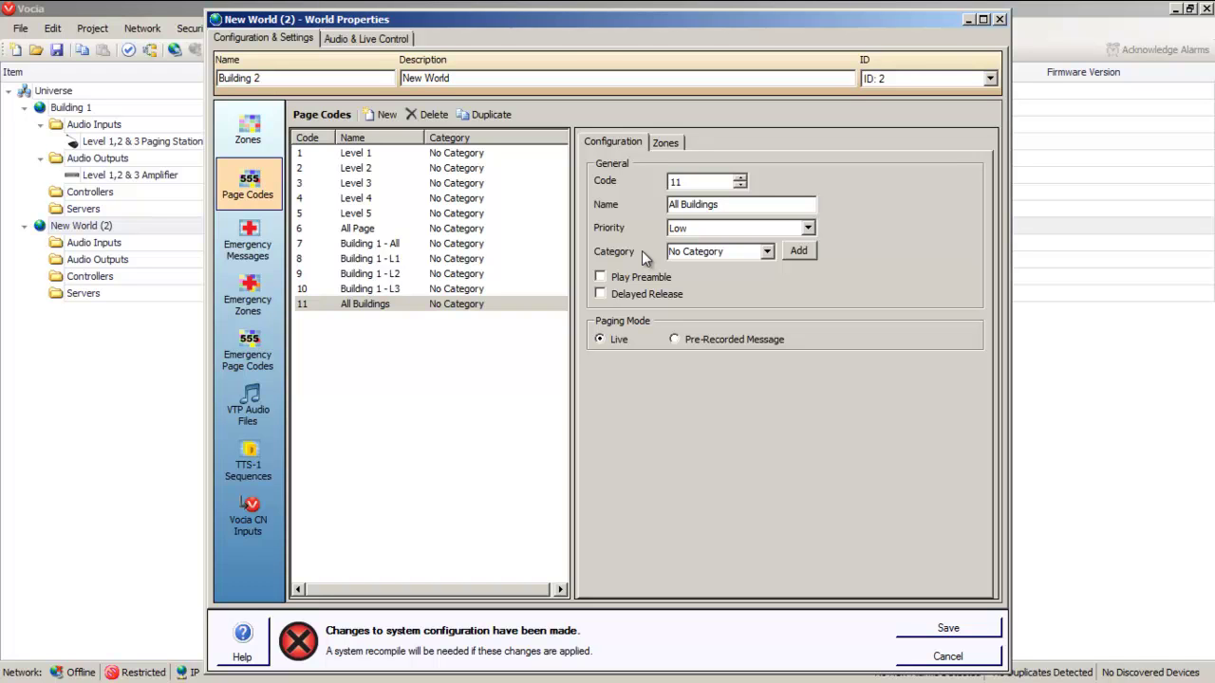
Map page codes Level 1–5 to zones Level 1–5, and All Page to all five local zones
click(450, 154)
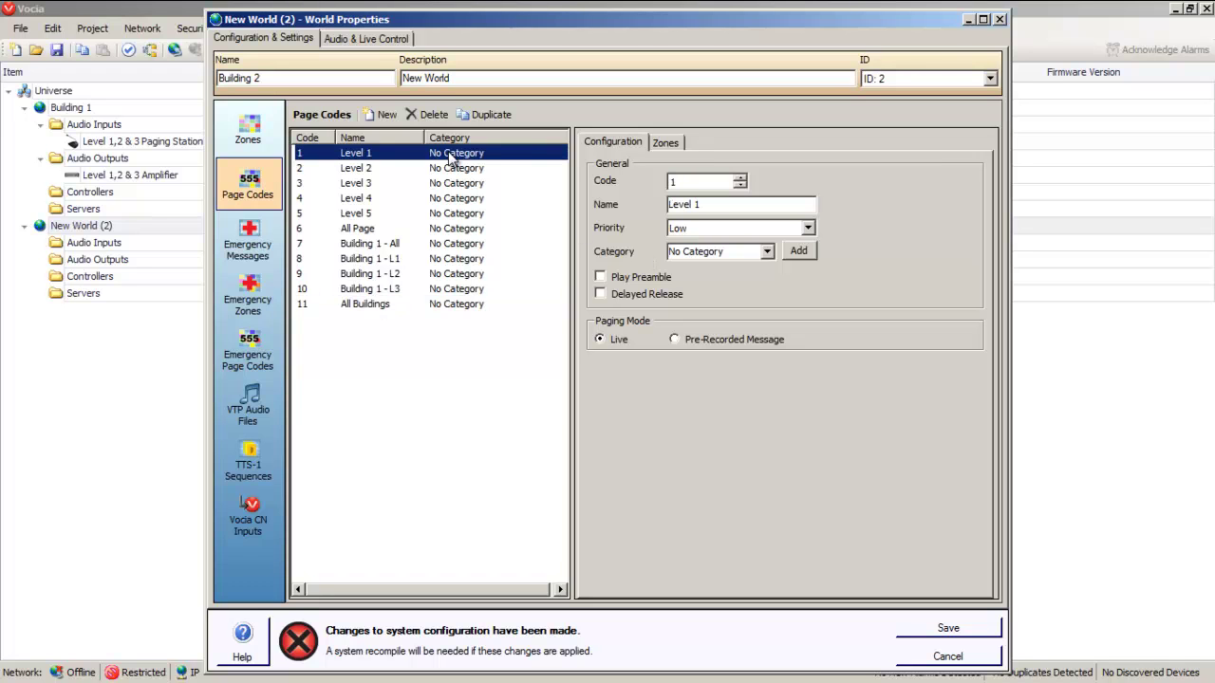
click(666, 143)
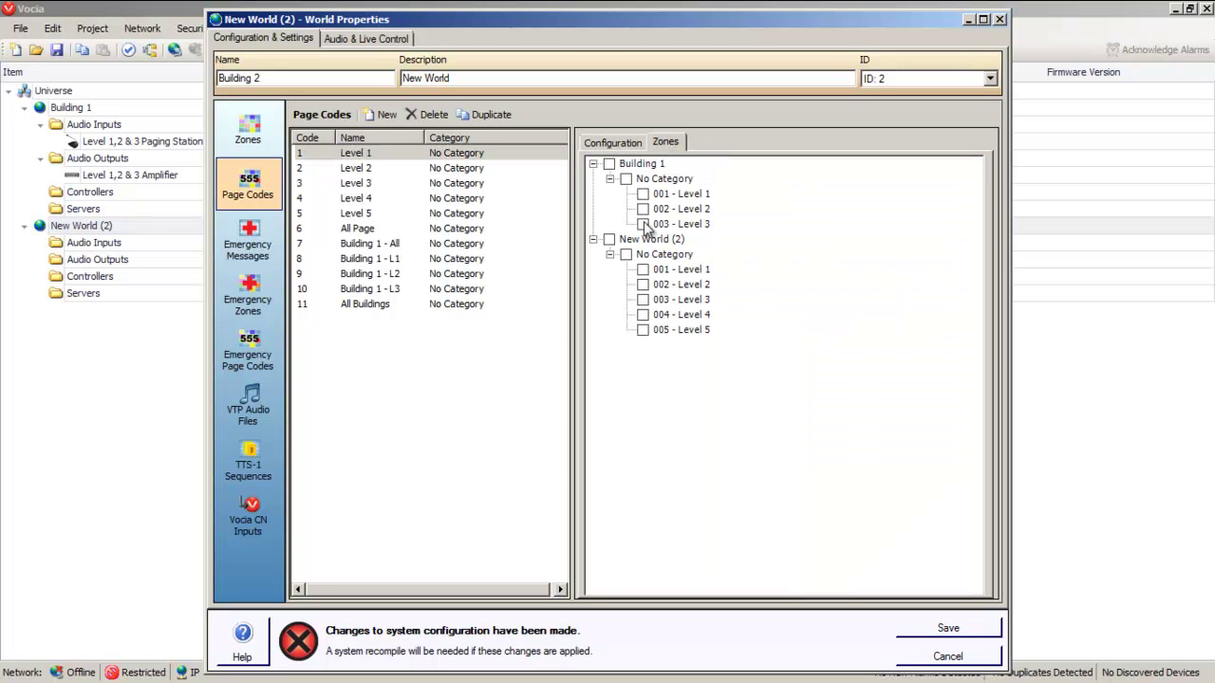
click(645, 274)
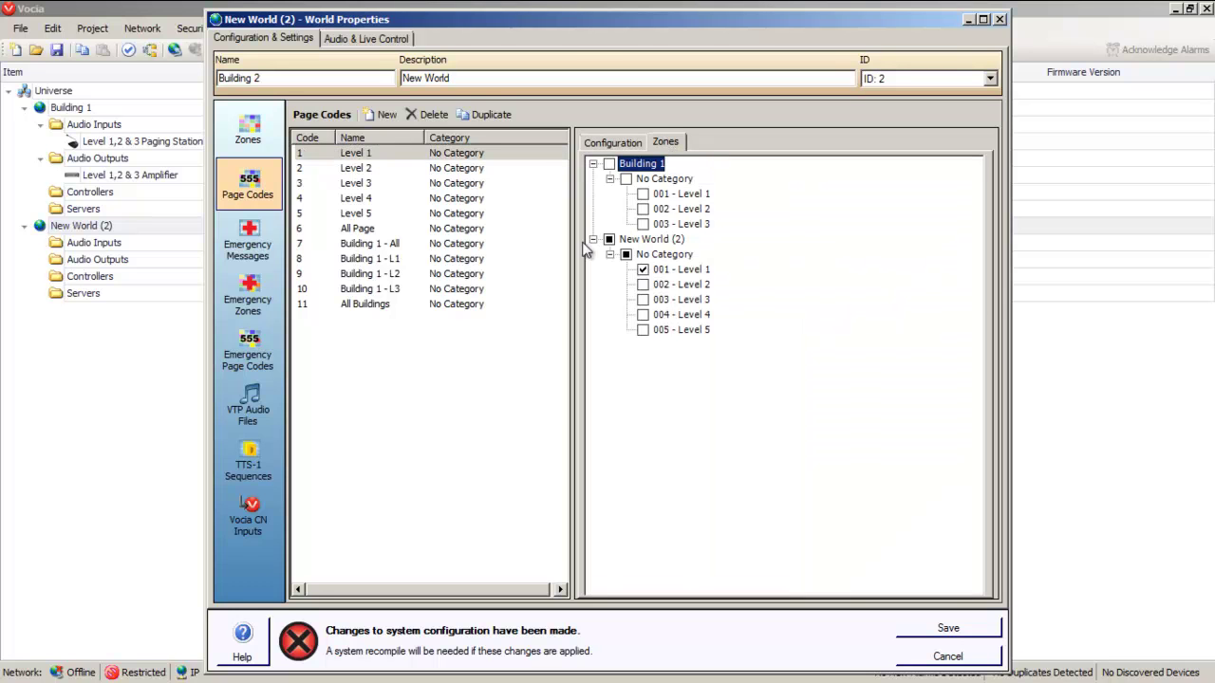
click(450, 171)
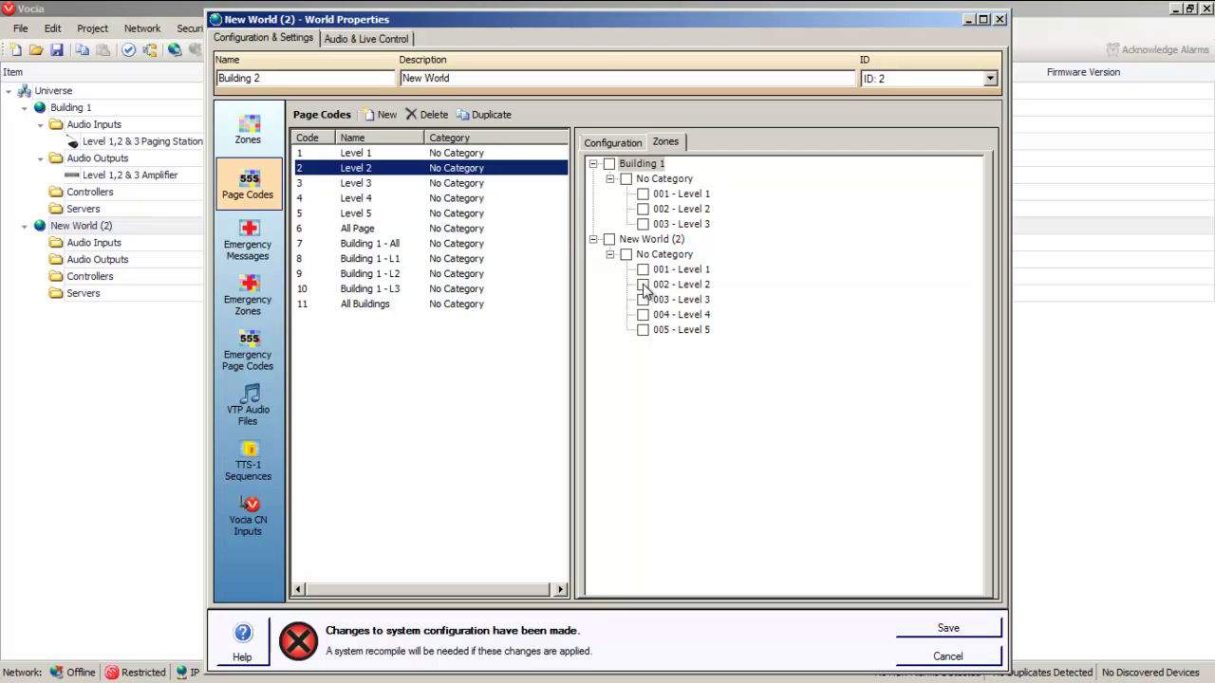
click(645, 284)
click(450, 188)
click(644, 299)
click(446, 203)
click(643, 314)
click(417, 217)
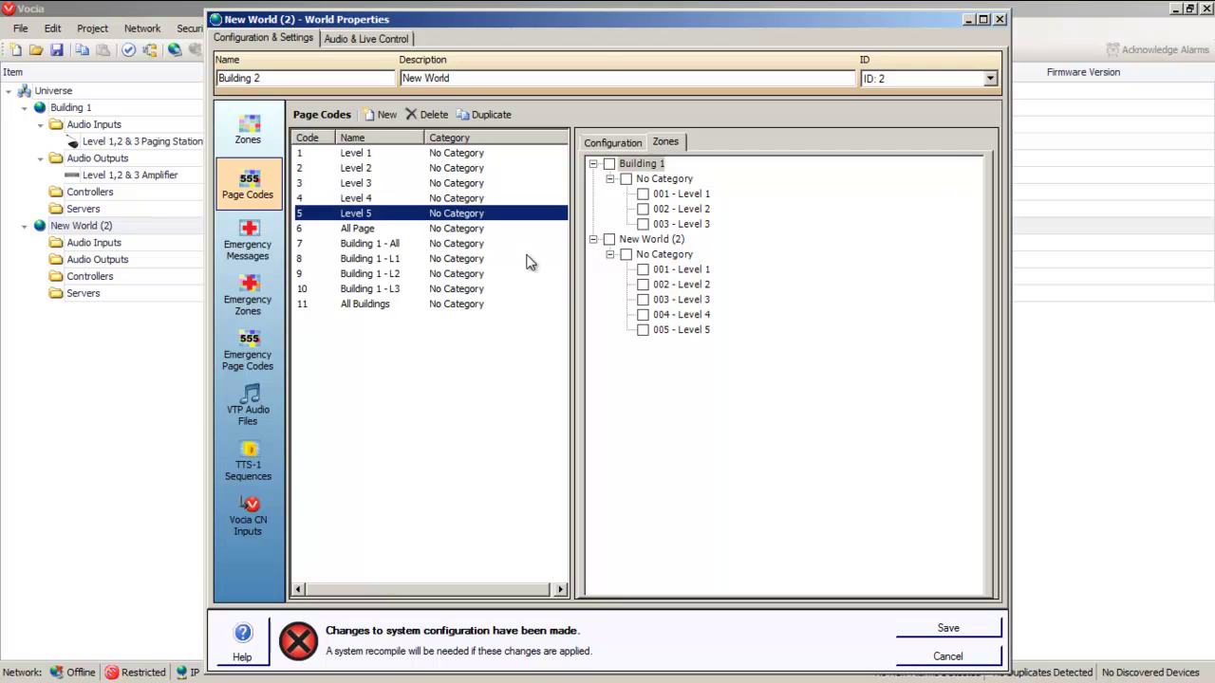
click(644, 330)
click(446, 233)
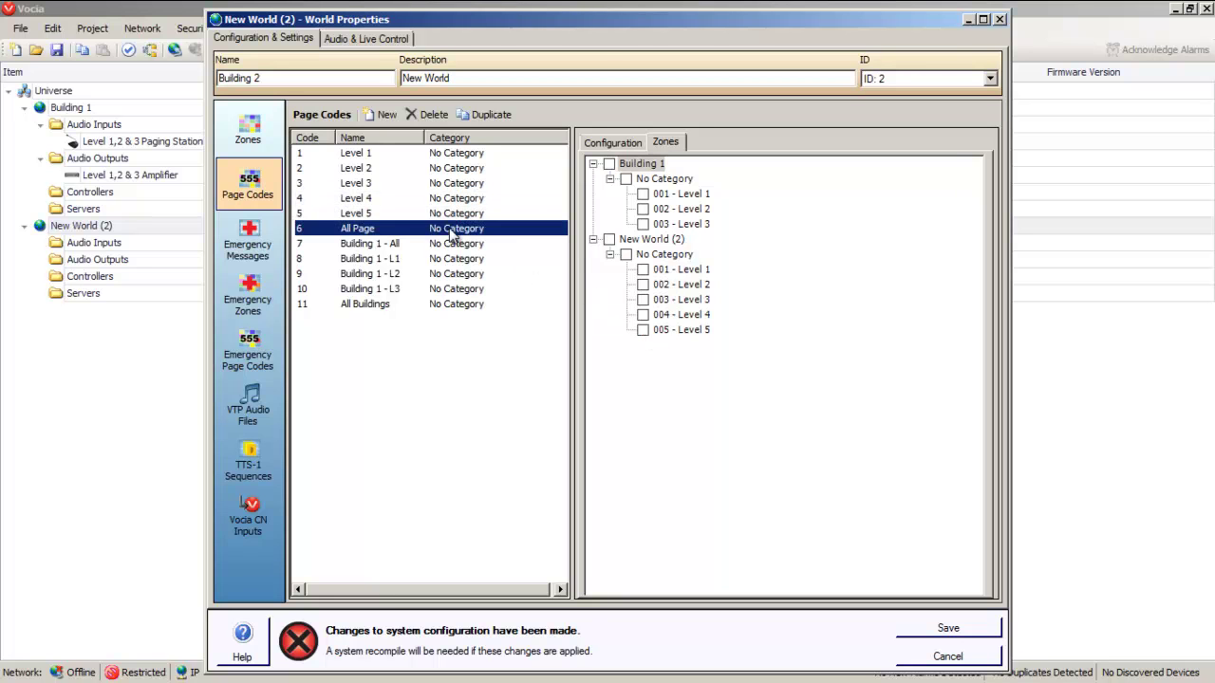
click(625, 255)
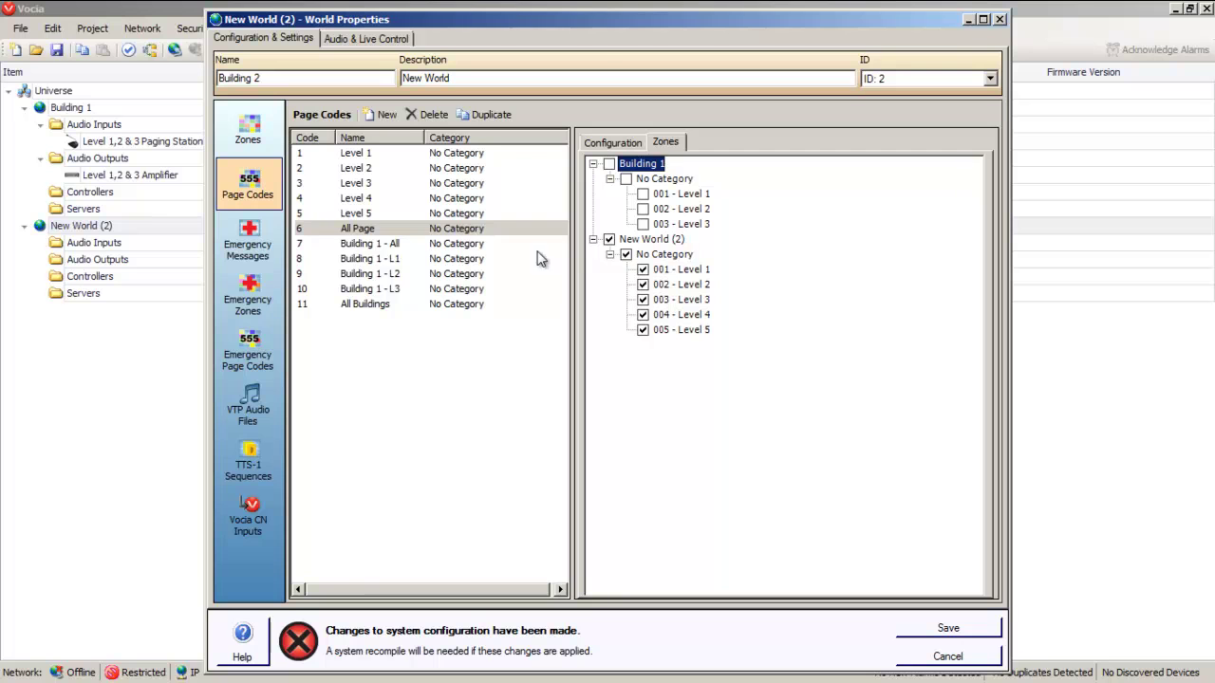
Map Building 1 - All, L1, L2, L3 and All Buildings to Building 1's zones, then save
click(463, 245)
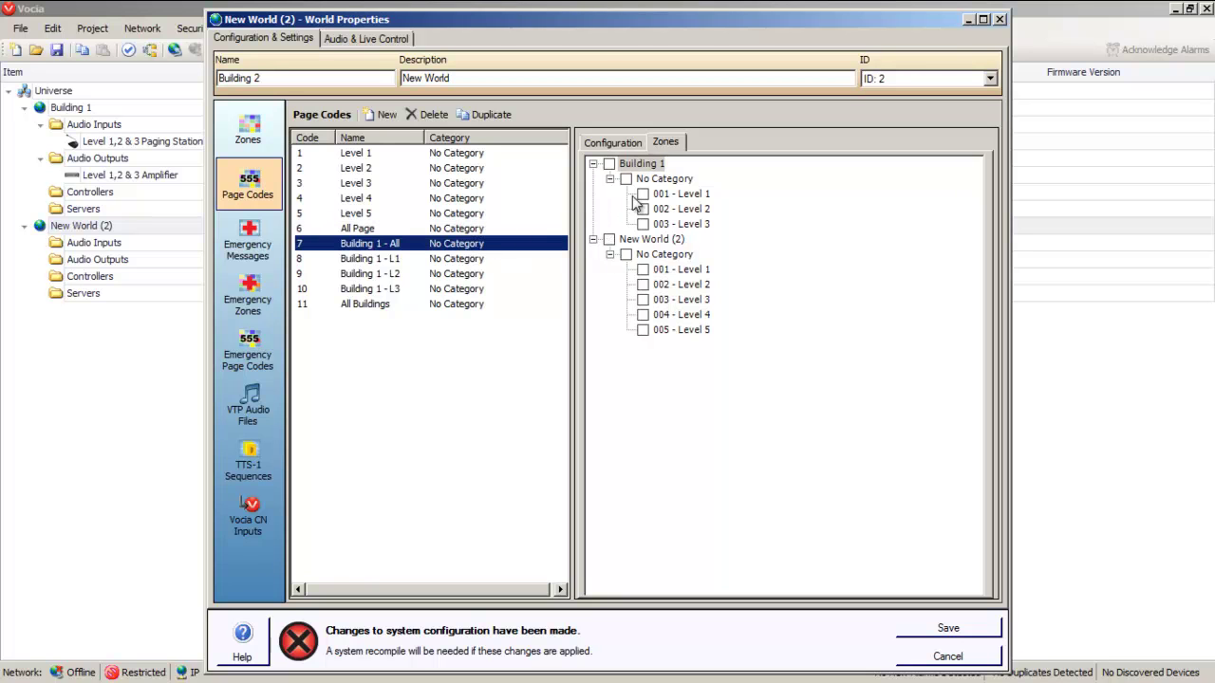
click(608, 164)
click(465, 258)
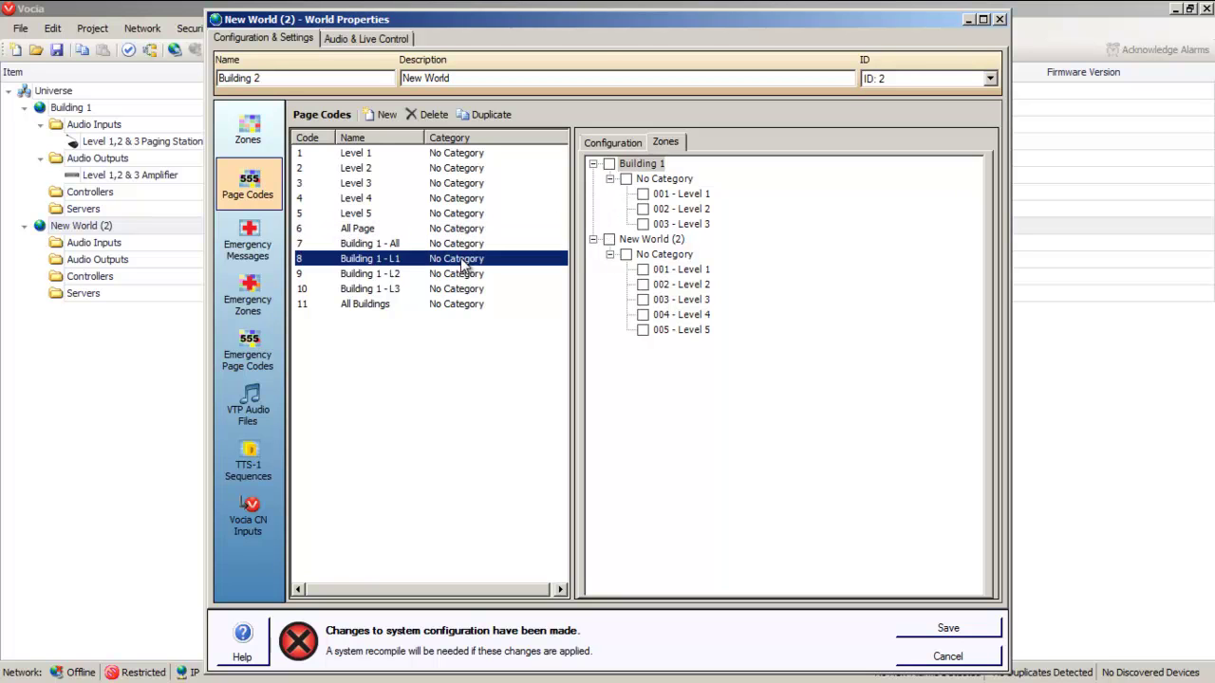
click(643, 194)
click(465, 276)
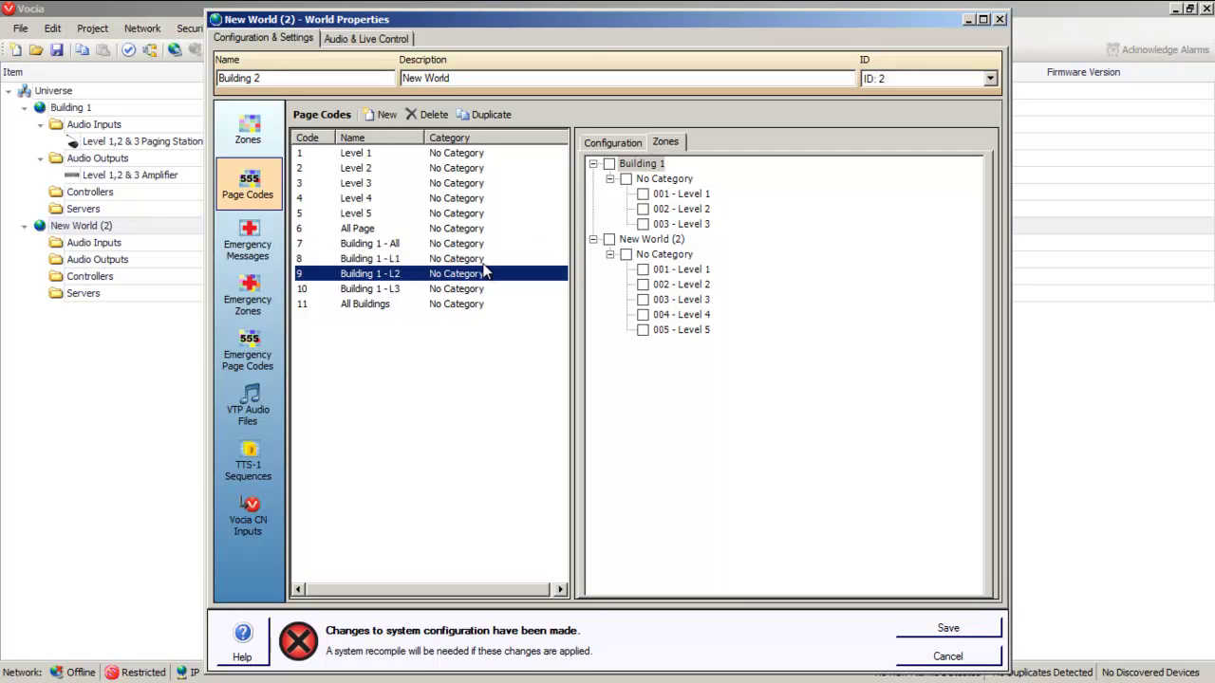
click(643, 209)
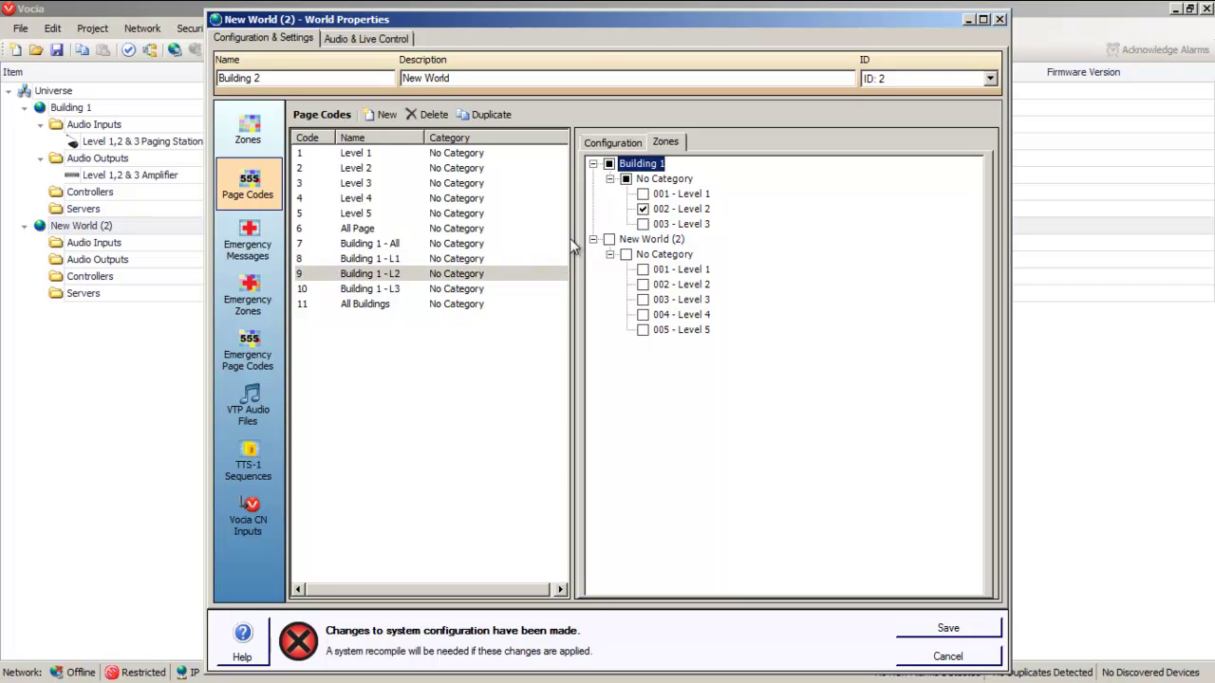
click(465, 291)
click(643, 224)
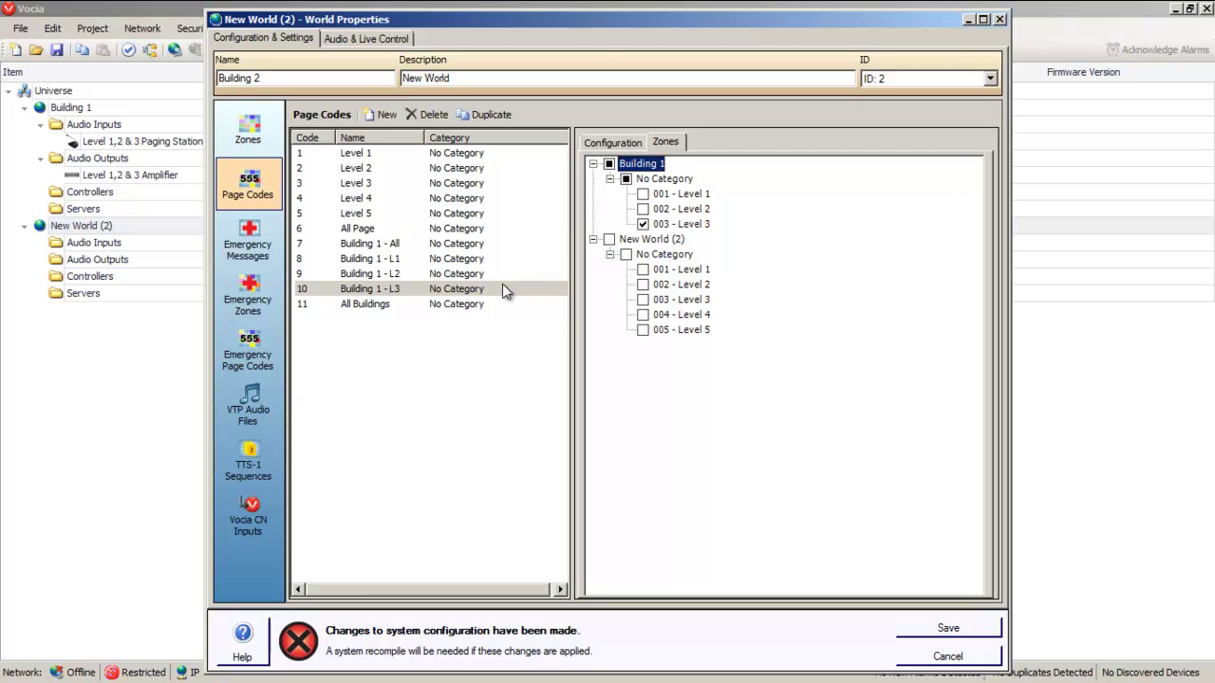
click(462, 306)
click(609, 165)
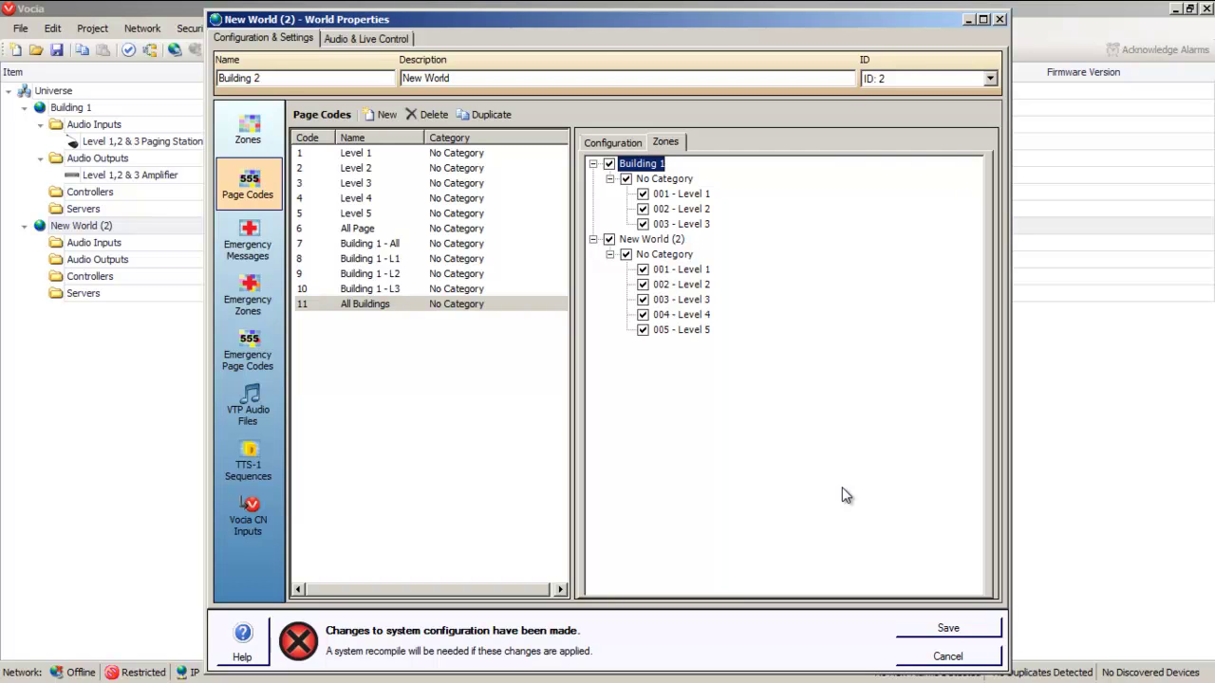
click(928, 630)
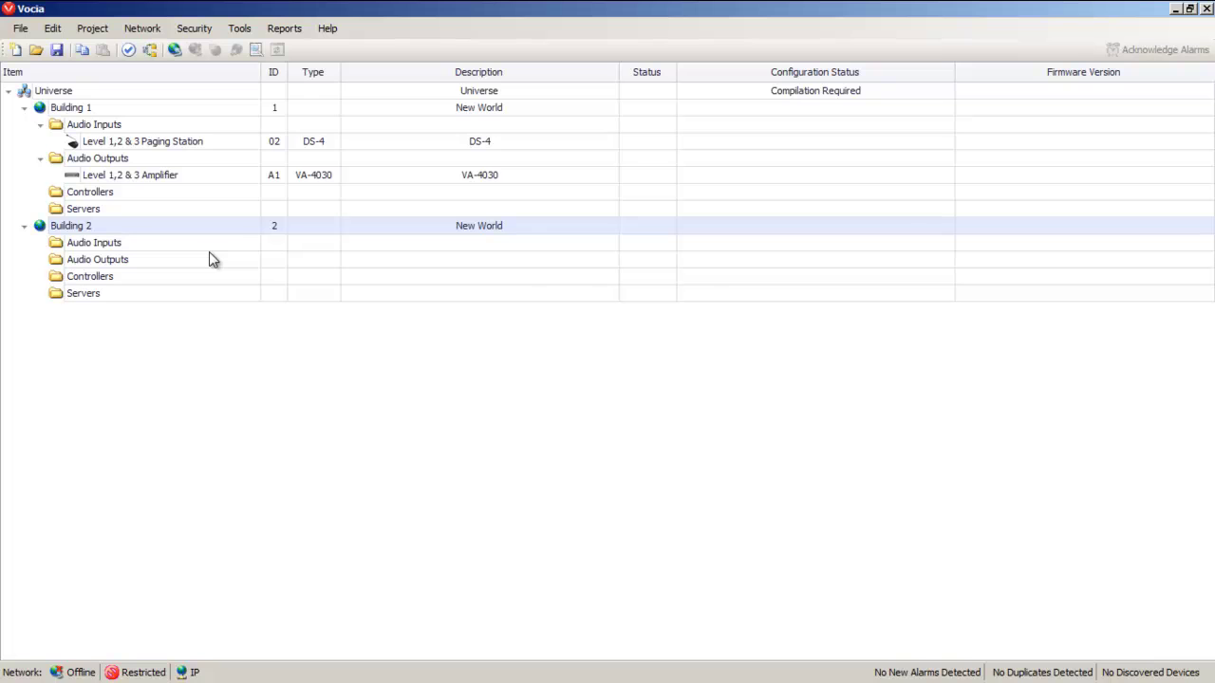
Add a VA-8600 amplifier to Building 2 Audio Outputs with channel 1 routed to Level 1, and save
right_click(116, 264)
click(155, 270)
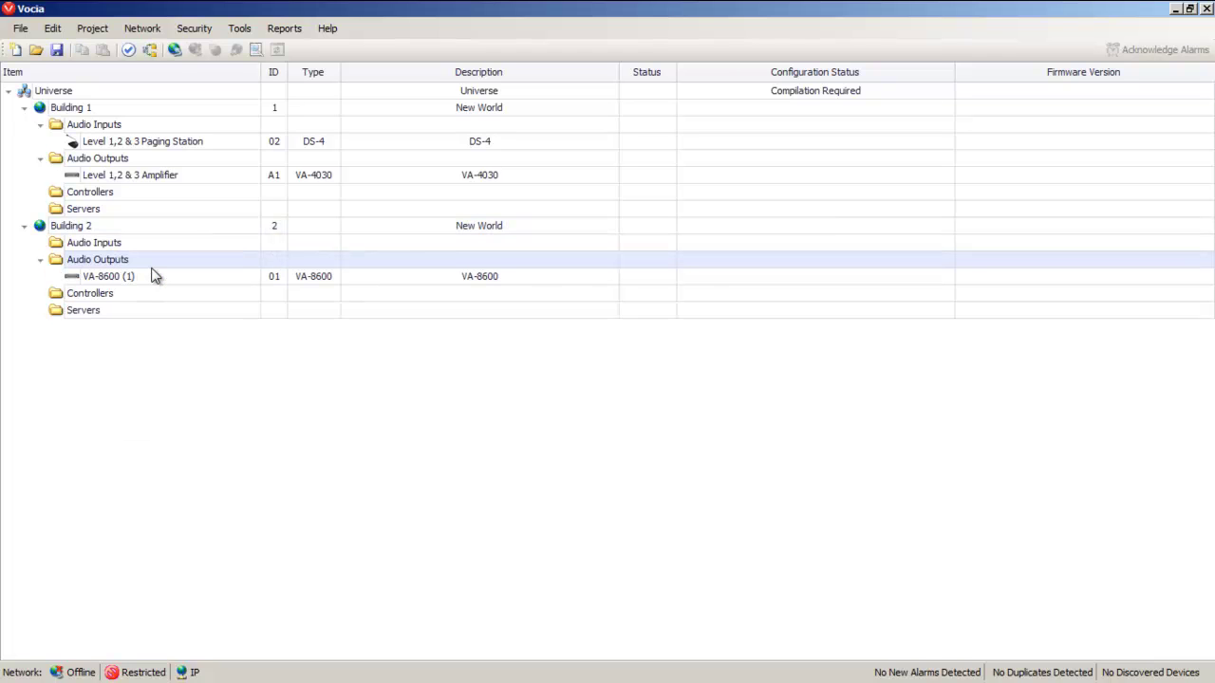
click(106, 280)
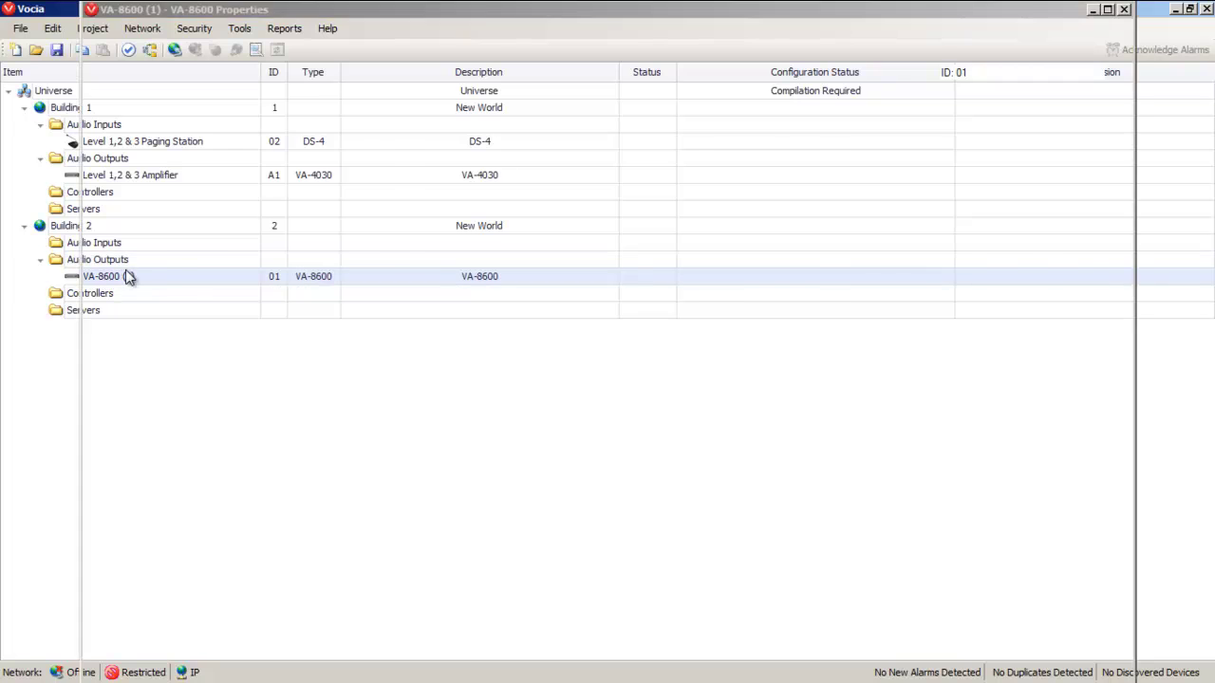
double_click(106, 278)
click(666, 373)
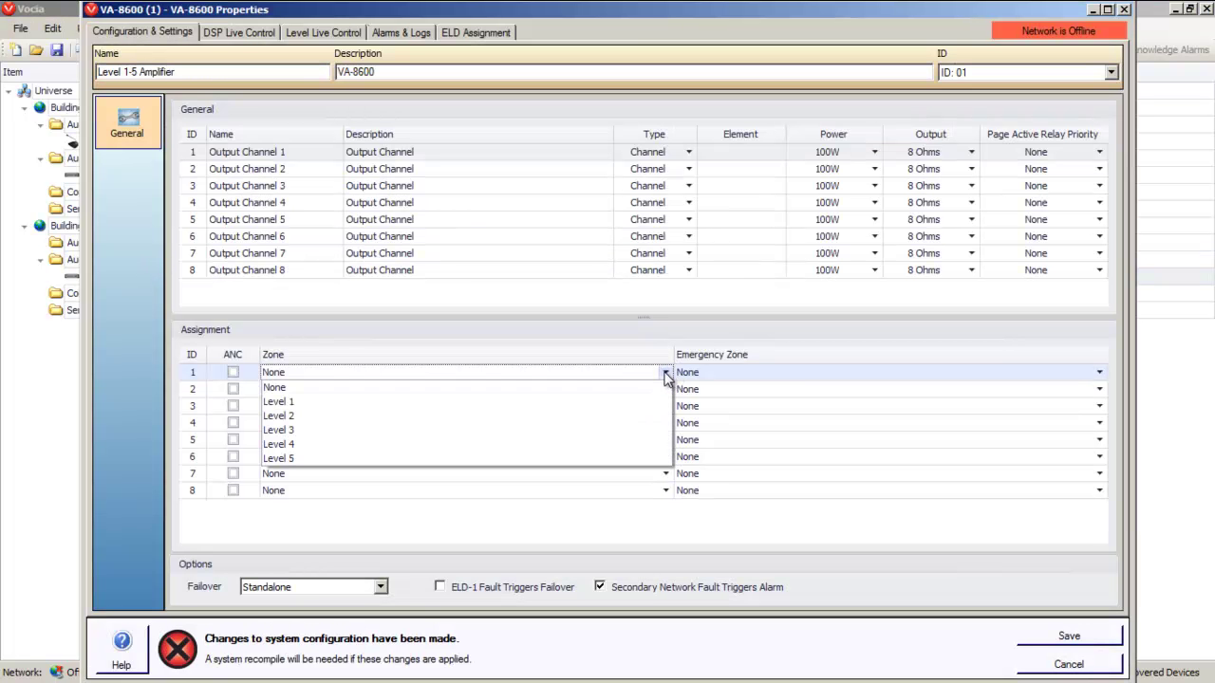
click(479, 400)
click(1065, 640)
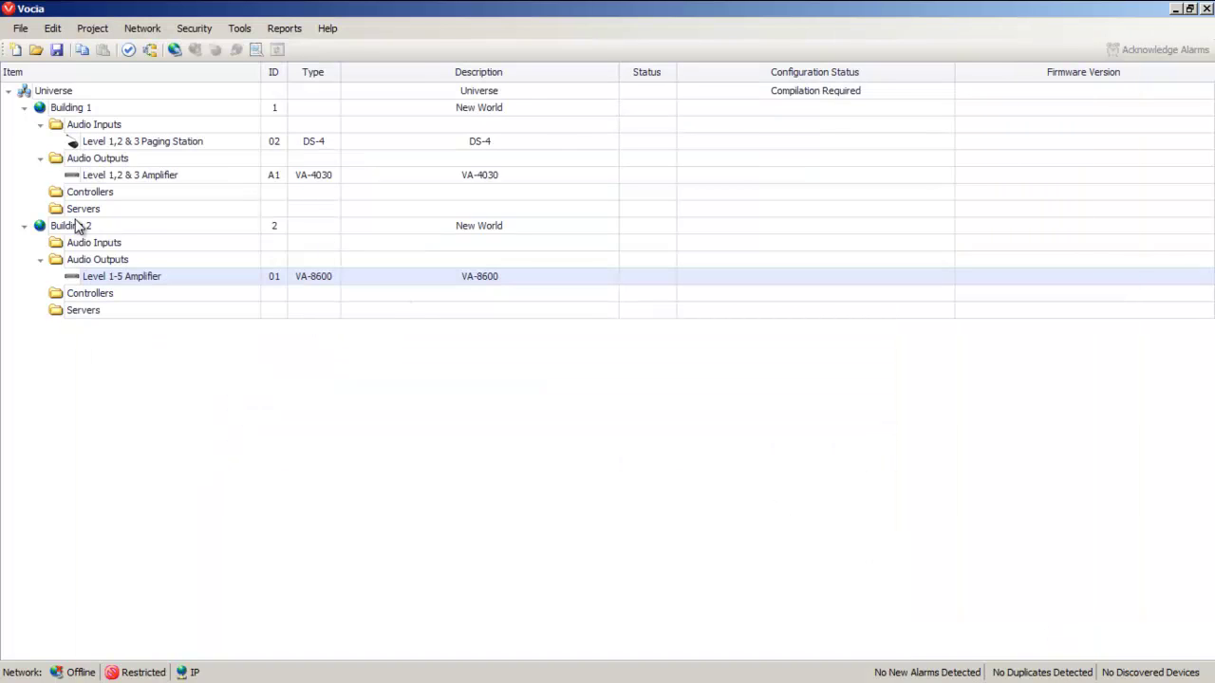
Add an MS-1 server to Building 1, named for Building 1, with IP 192.168.1.101
right_click(81, 210)
click(130, 221)
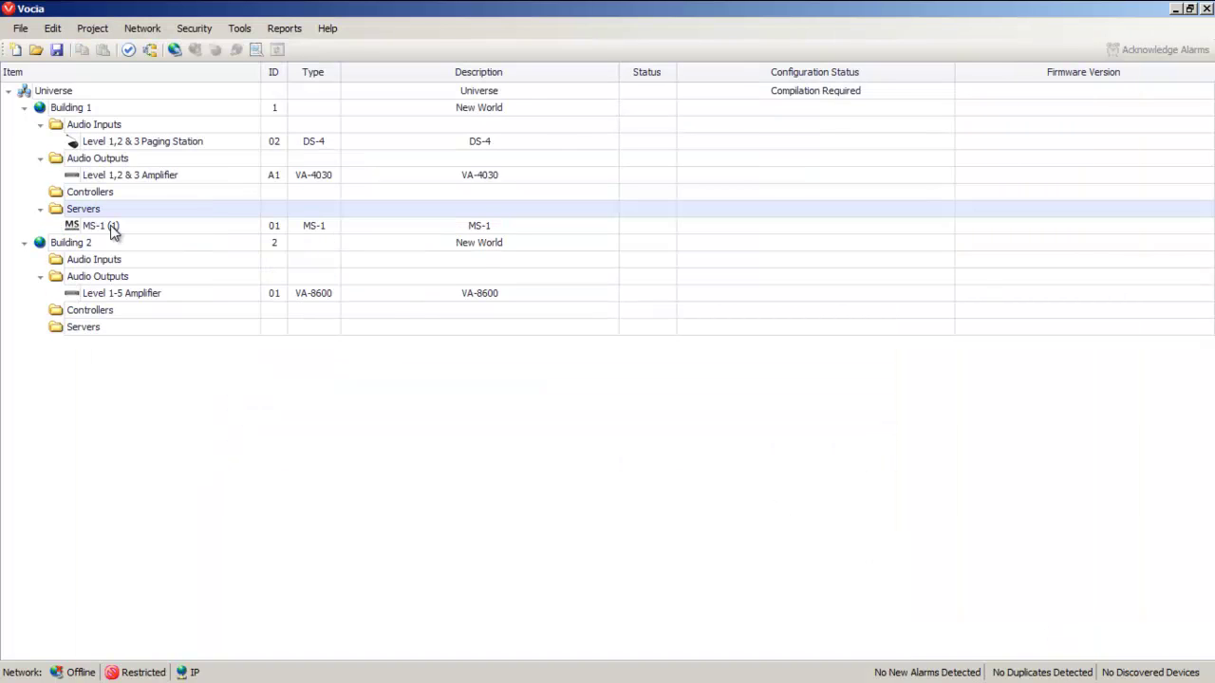
double_click(99, 225)
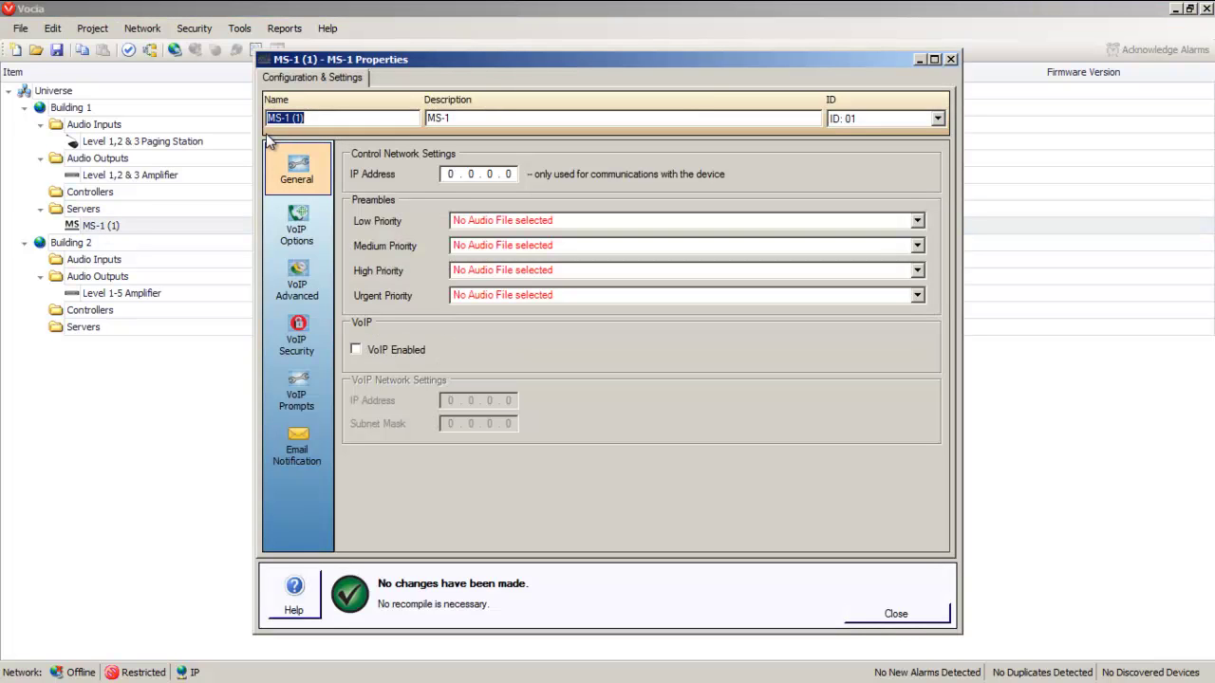
click(272, 118)
text(B)
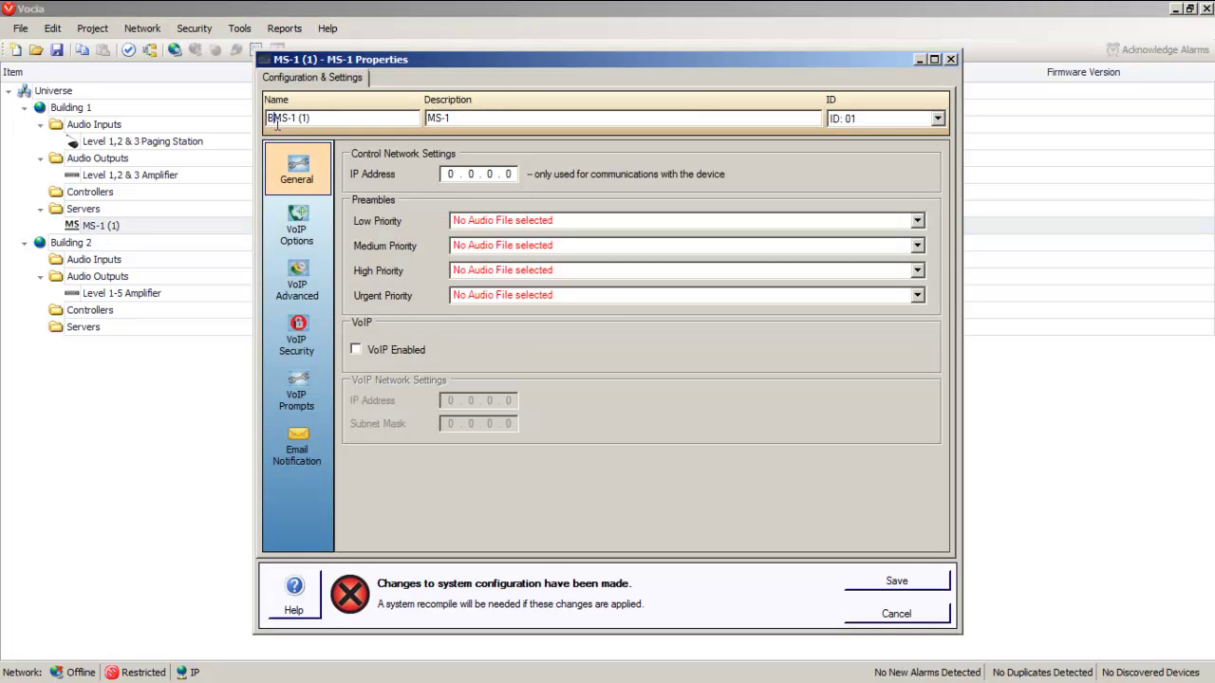
text(u)
key(BackSpace)
text(uilding 1)
click(444, 175)
text(92.)
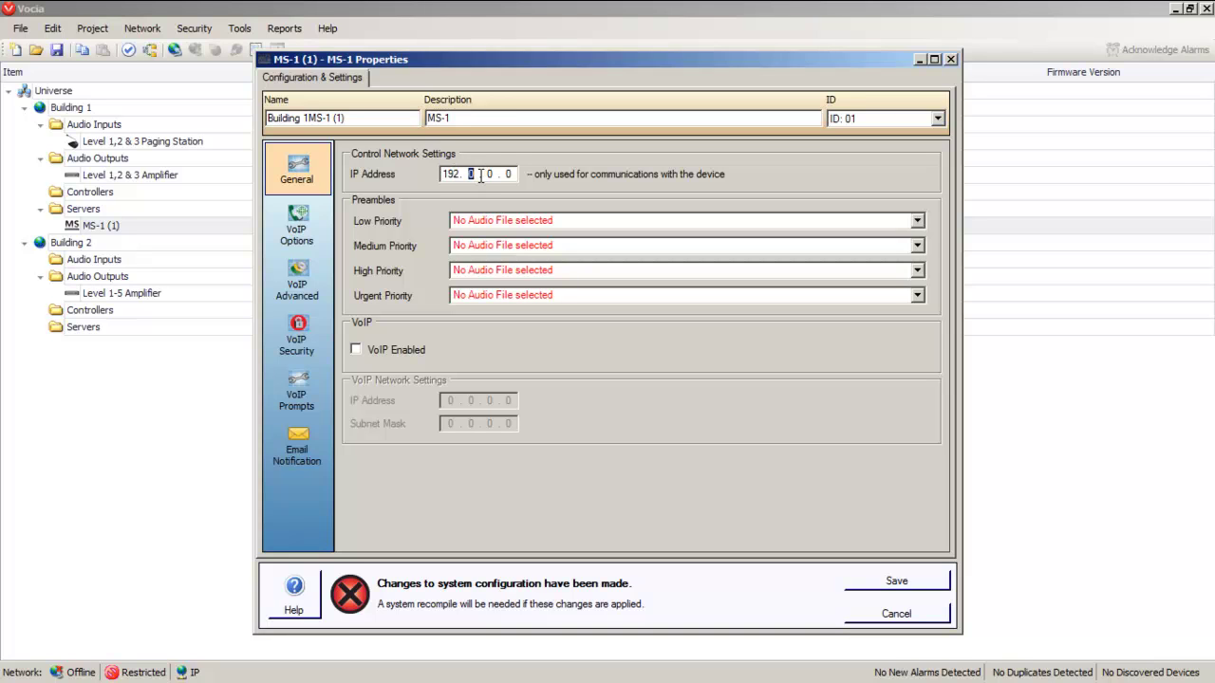
text(168.)
text(1.101)
click(887, 581)
Add an MS-1 server to Building 2 and save its properties
right_click(86, 334)
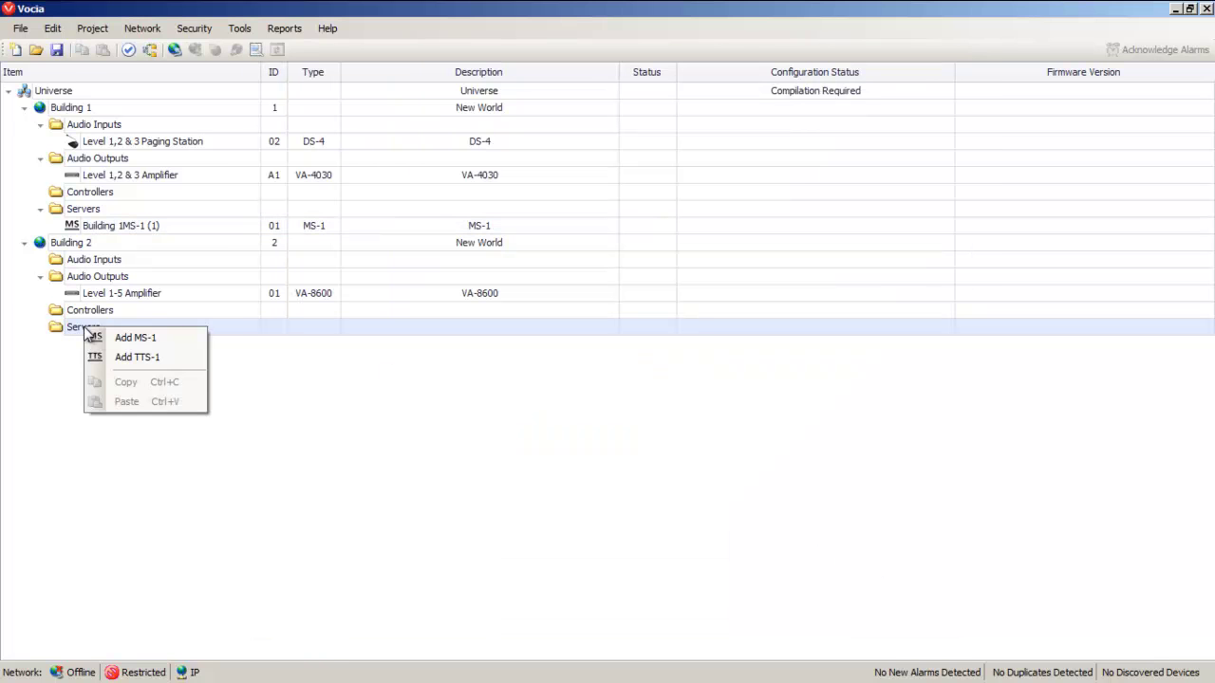
click(112, 338)
double_click(91, 347)
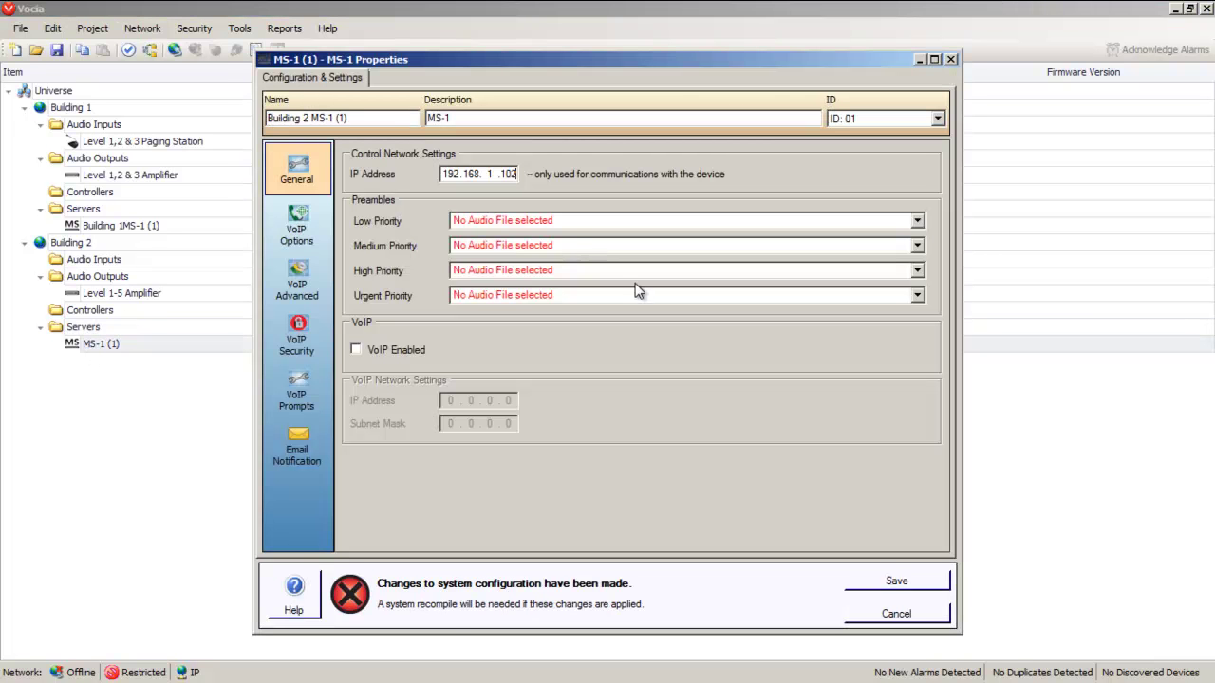
click(895, 581)
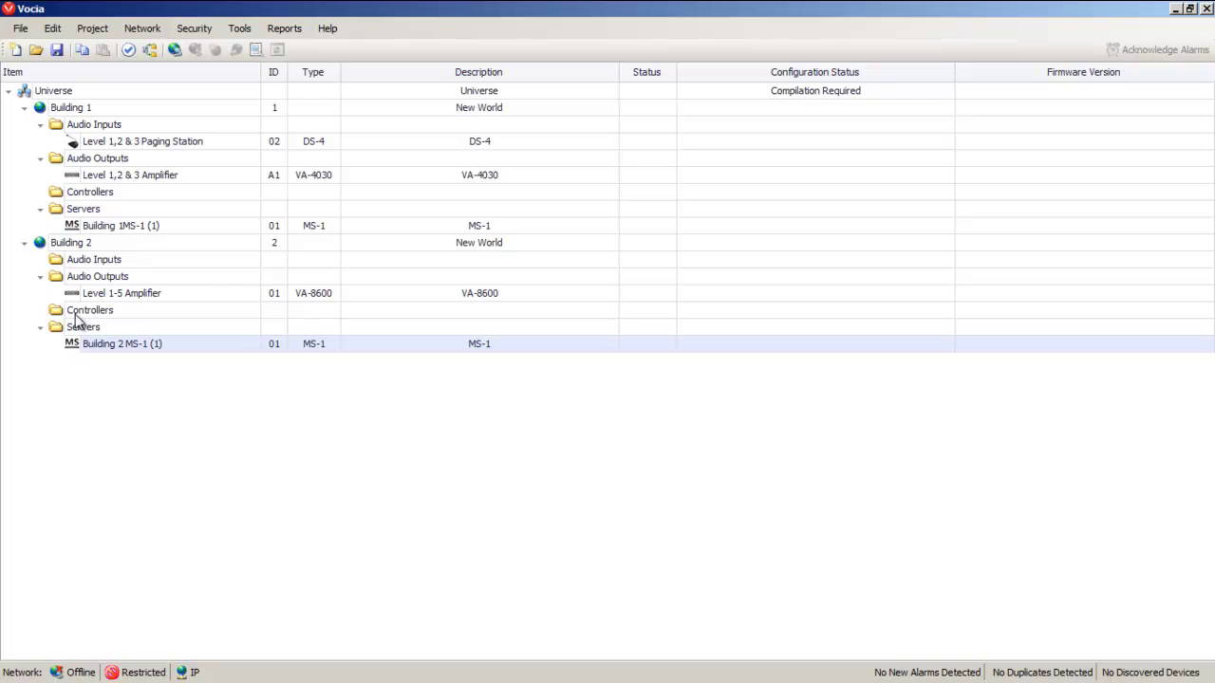
Add a DS-10 station named 'Local& inter World Paging Station' with all Building 2 page codes checked
right_click(85, 262)
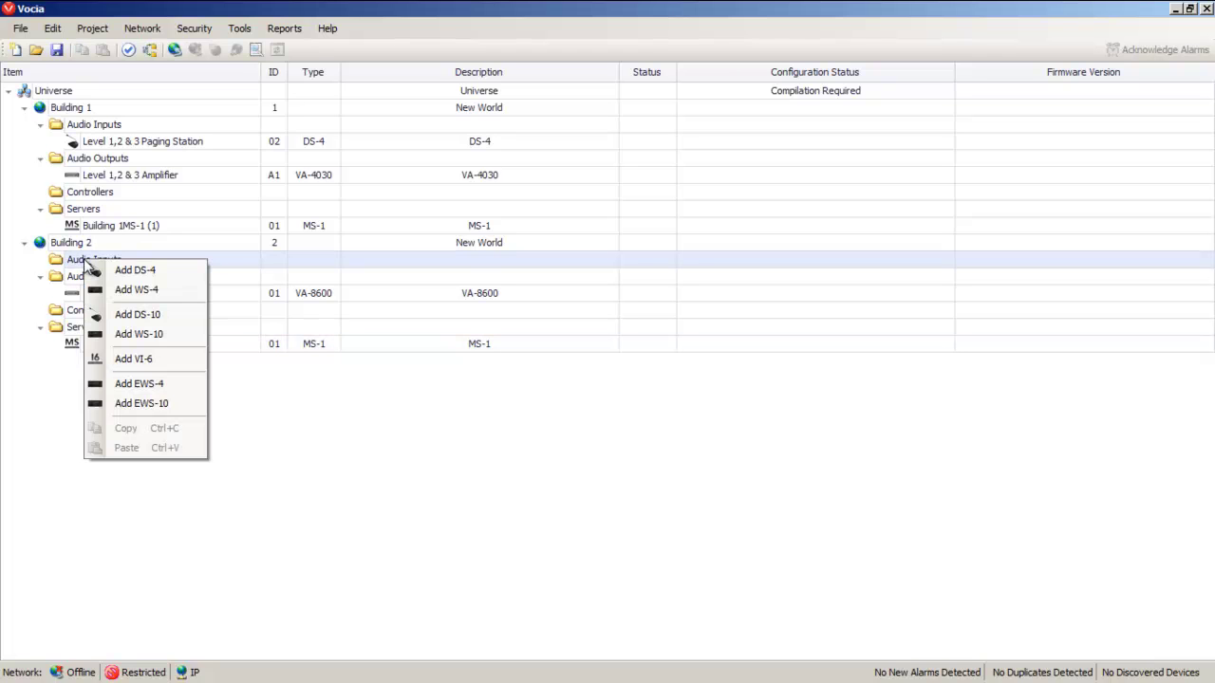
click(124, 315)
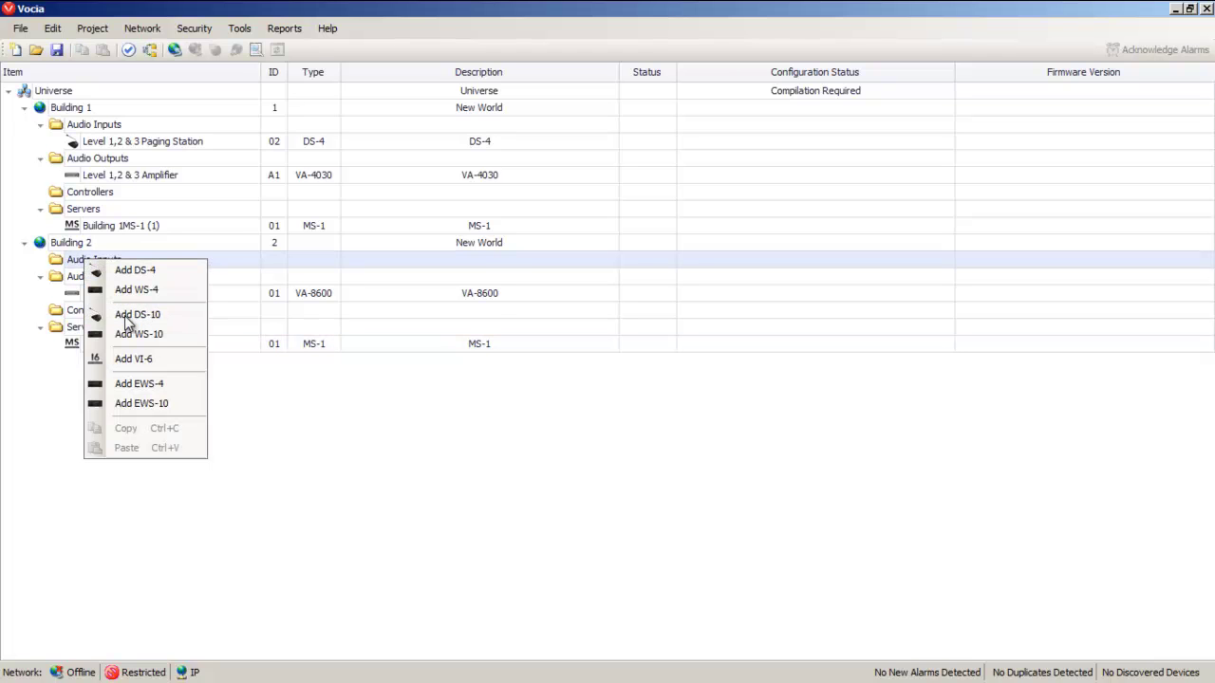
click(103, 279)
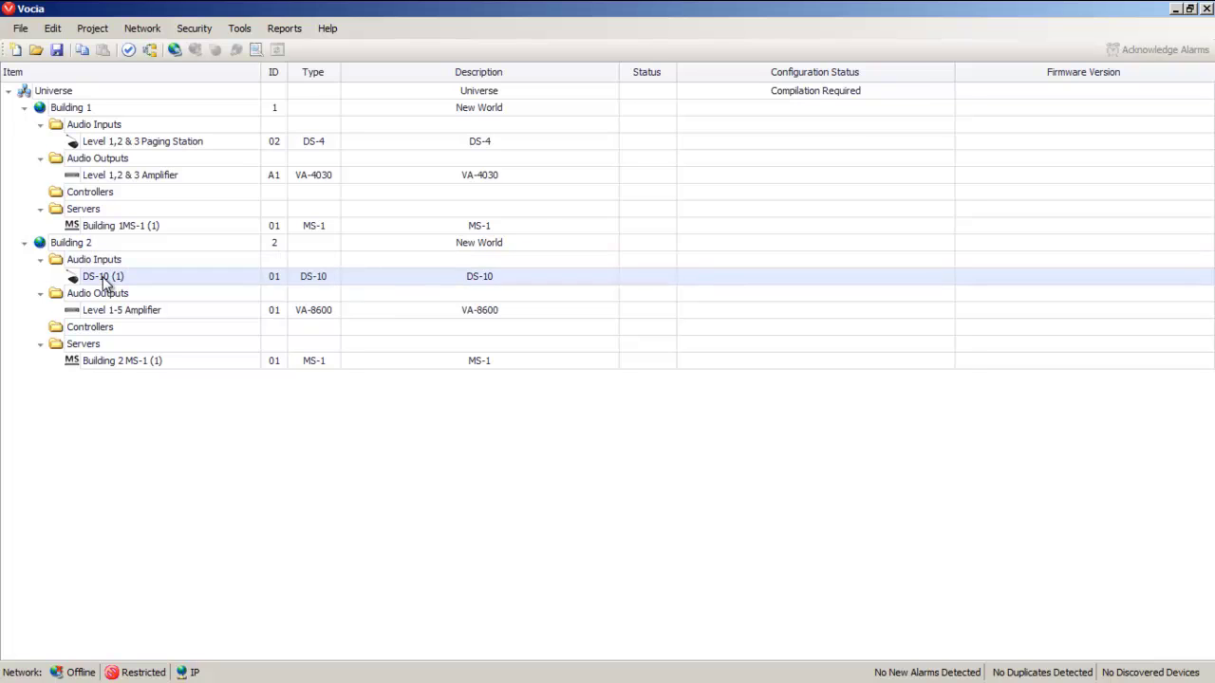
double_click(103, 278)
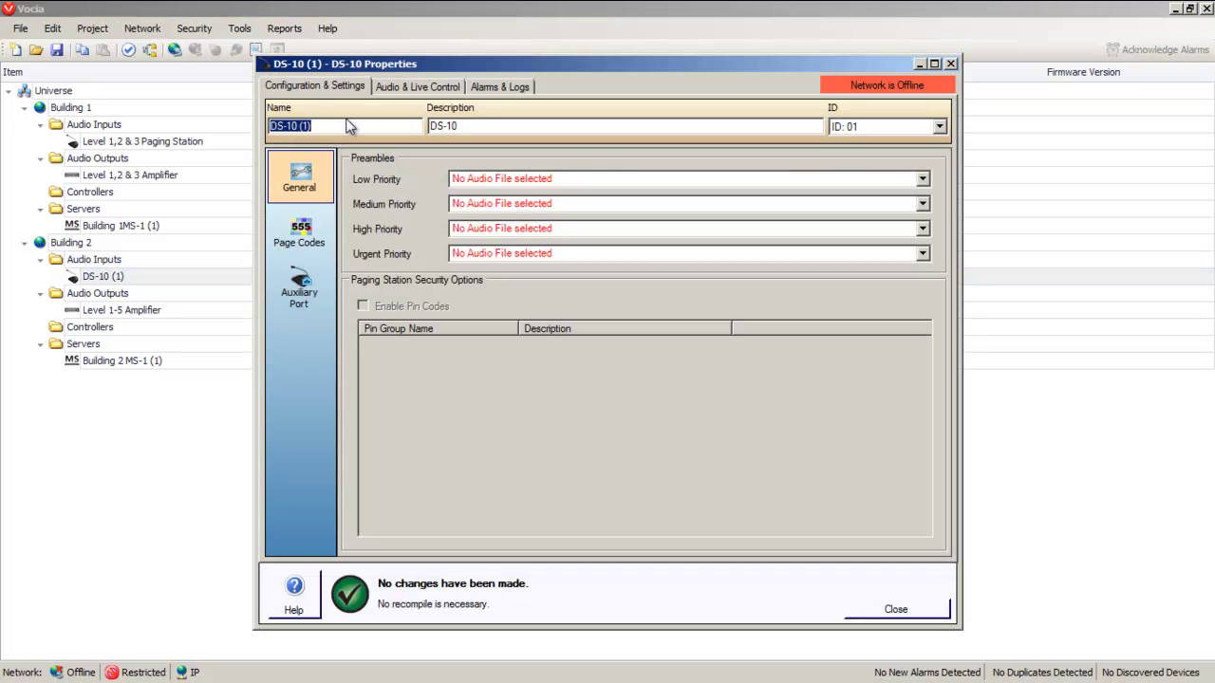
text(Lo)
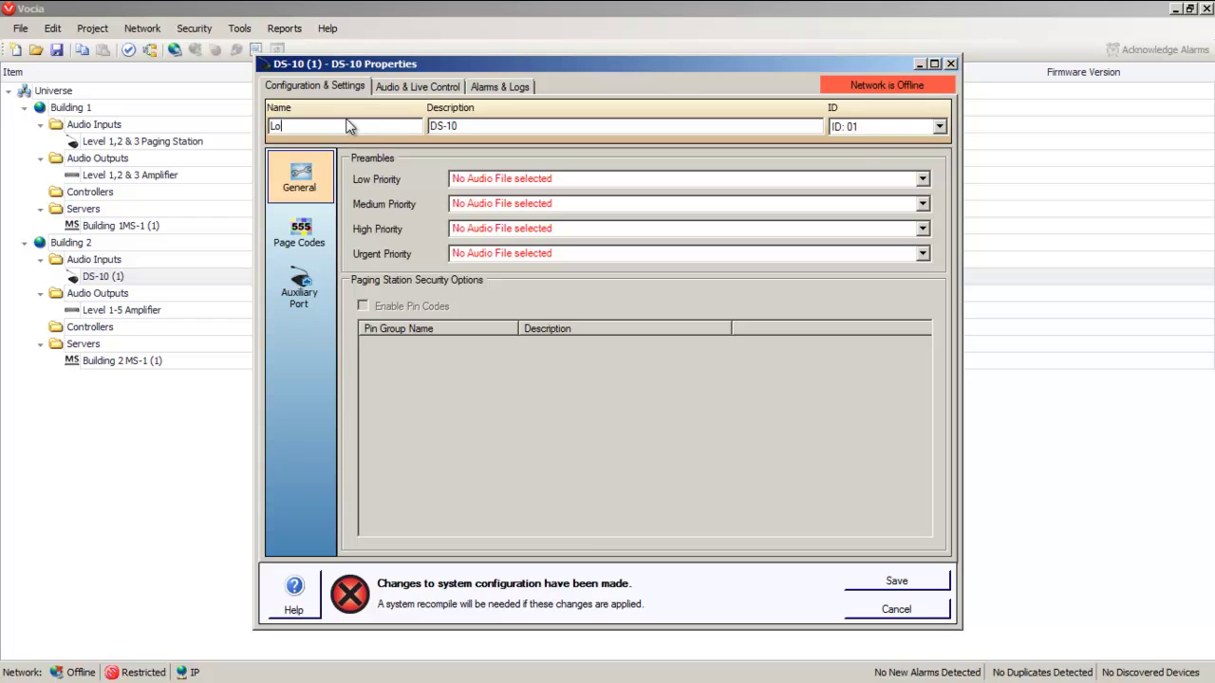
text(cal& i)
text(nter World Paging Station)
click(304, 239)
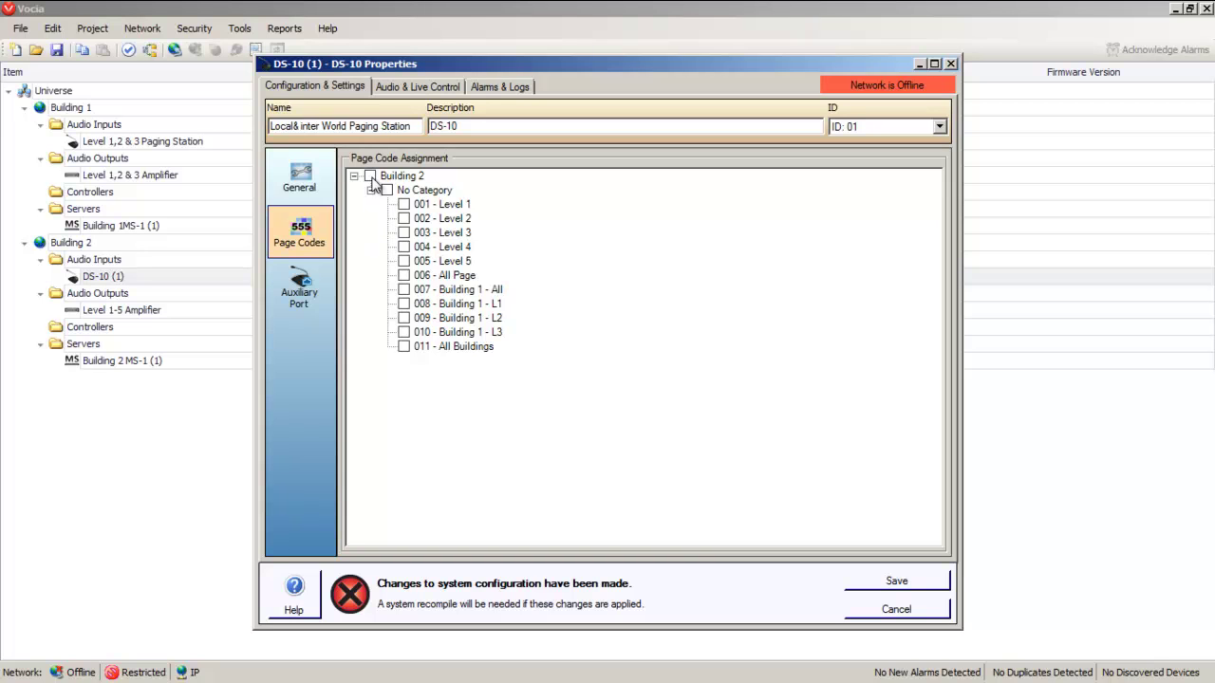
click(371, 177)
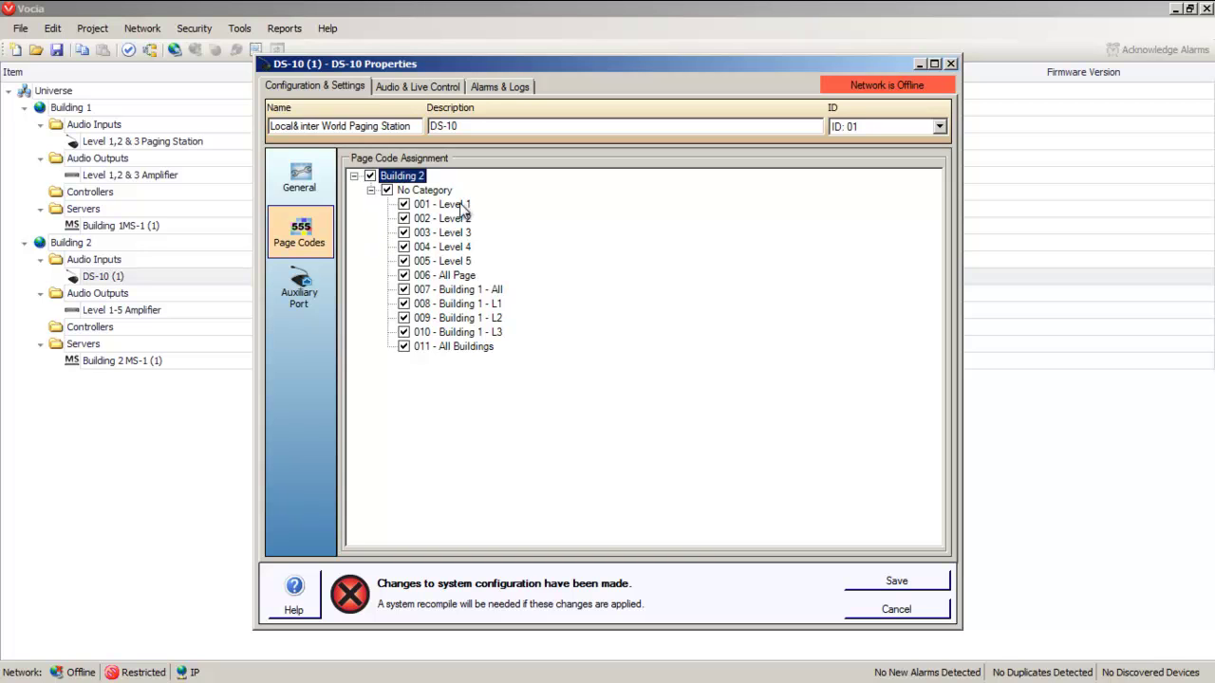